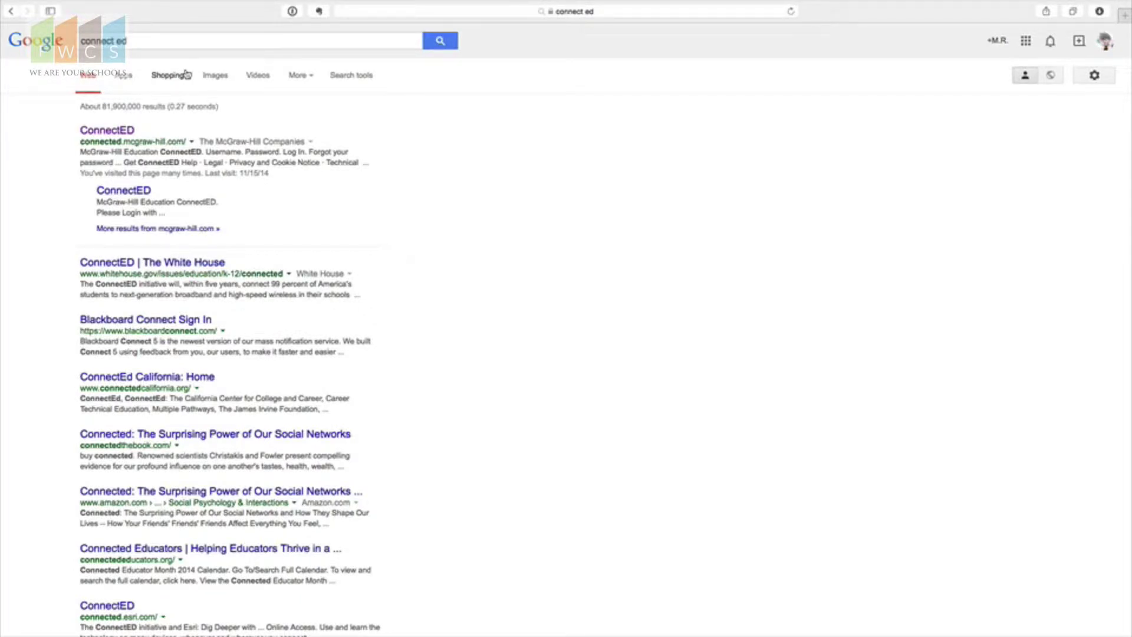
Follow the top Google result, connected.mcgraw-hill.com, to the ConnectED sign-in page.
{"action": "left_click", "coordinate": [111, 131]}
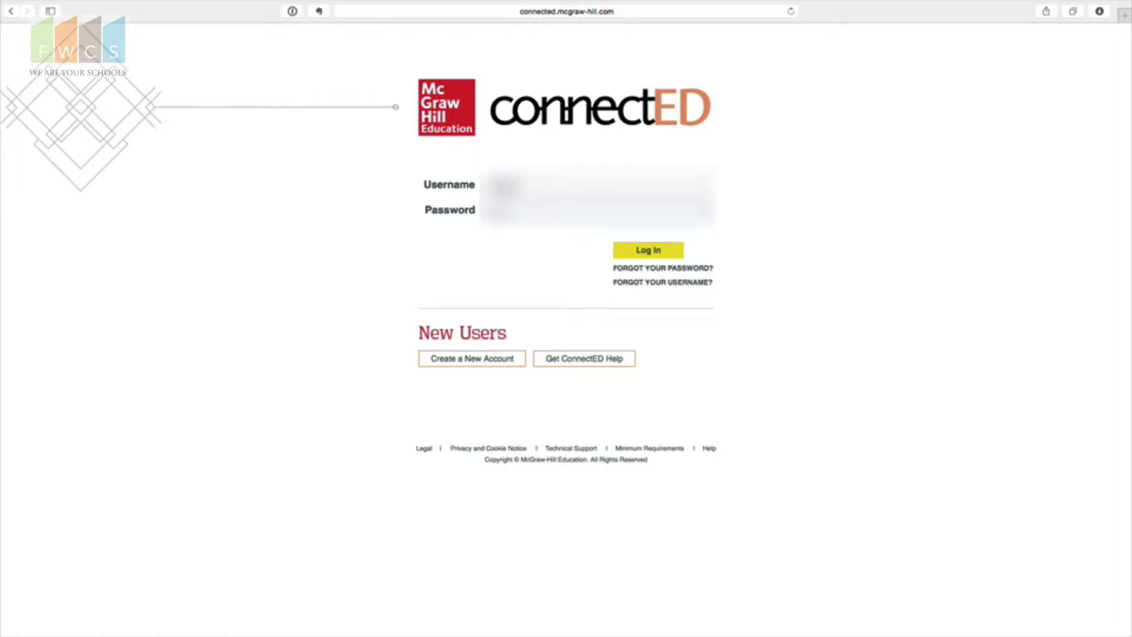
Sign in, decline the 1Password save prompt, and open Reading Wonders Grade 4 Teacher Edition.
{"action": "key", "text": "Return"}
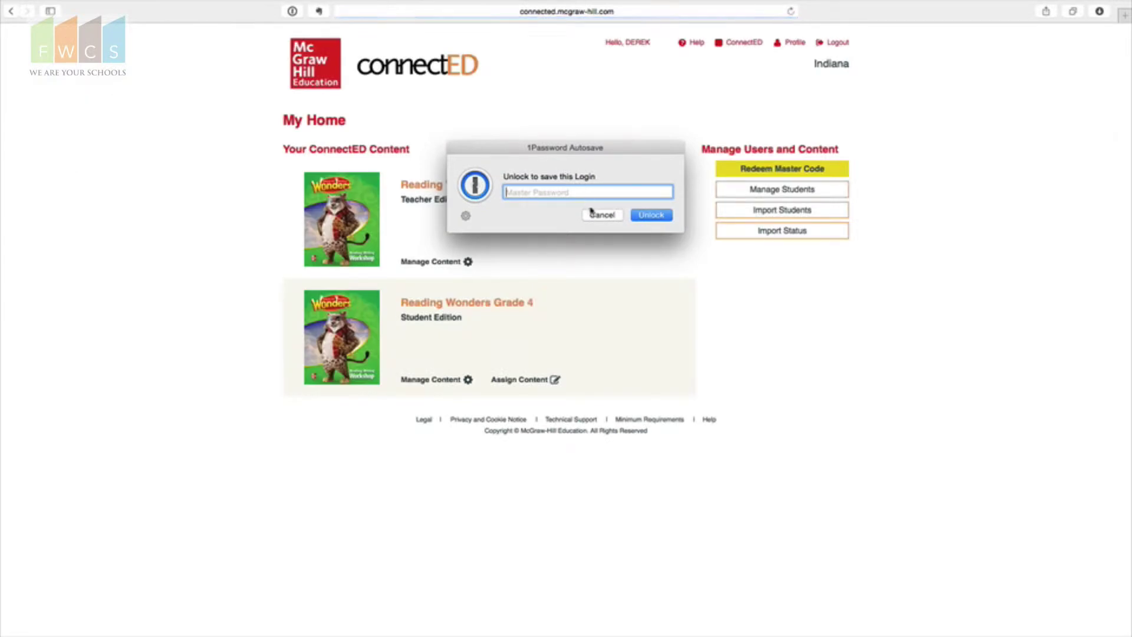
{"action": "left_click", "coordinate": [598, 214]}
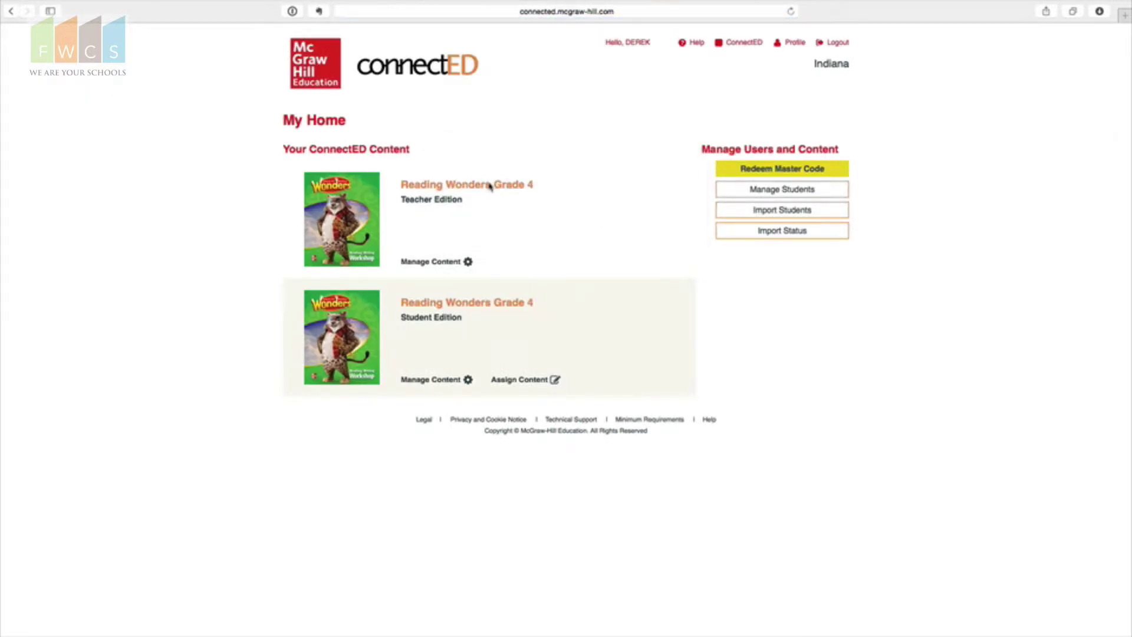
{"action": "left_click", "coordinate": [365, 199]}
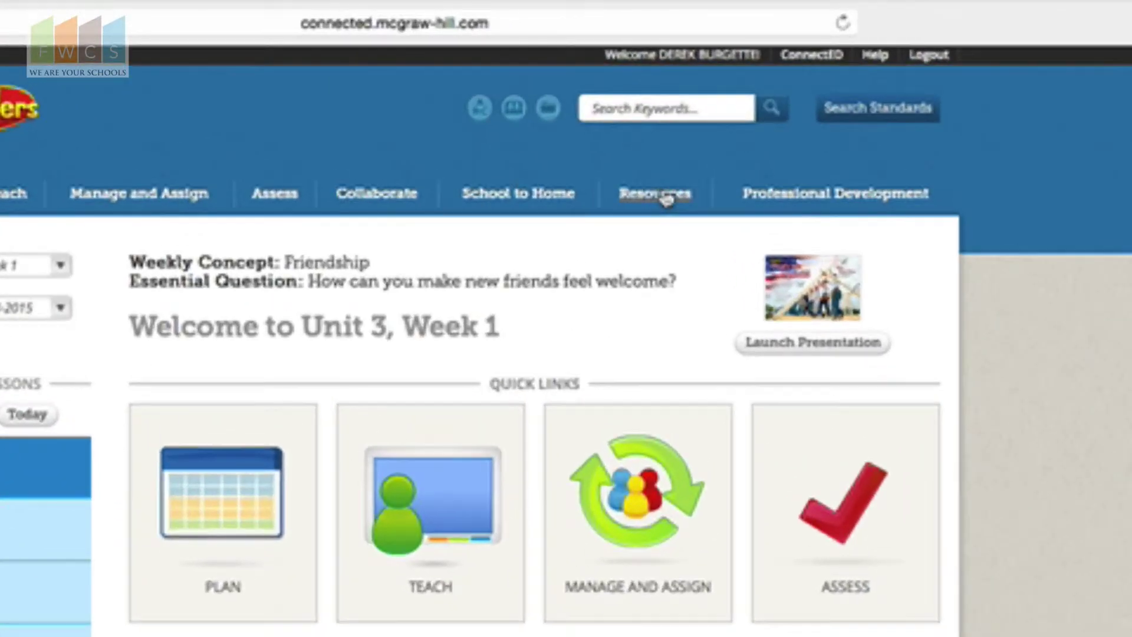
Browse the Resources library for Unit 3, Week 1.
{"action": "left_click", "coordinate": [701, 99]}
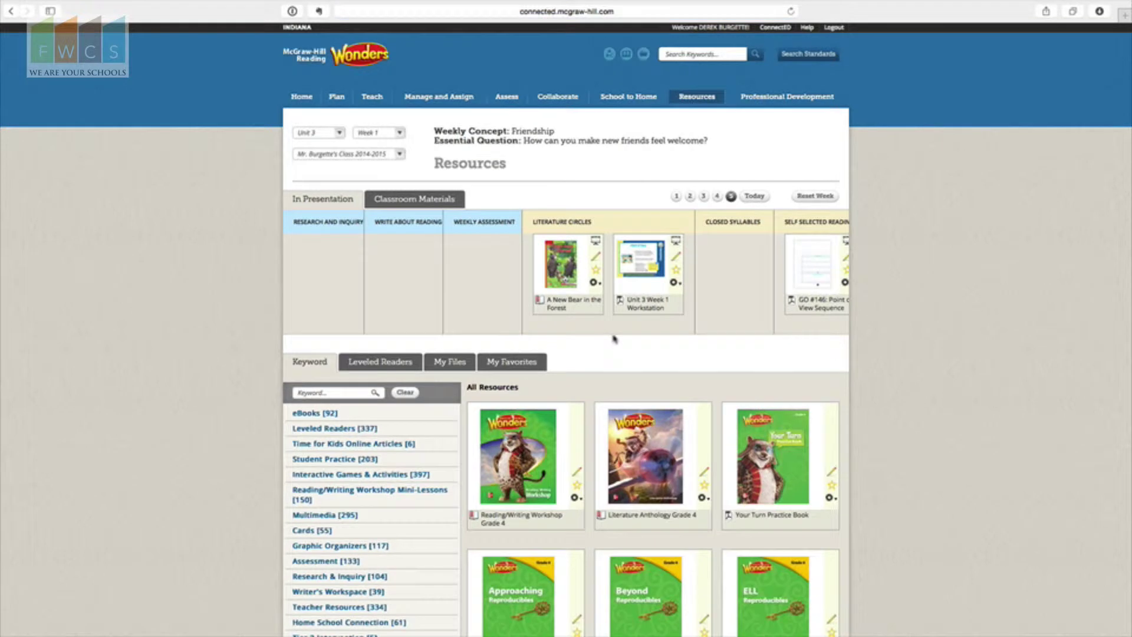
{"action": "scroll", "coordinate": [611, 336], "scroll_direction": "down", "scroll_amount": 4}
{"action": "scroll", "coordinate": [538, 328], "scroll_direction": "down", "scroll_amount": 1}
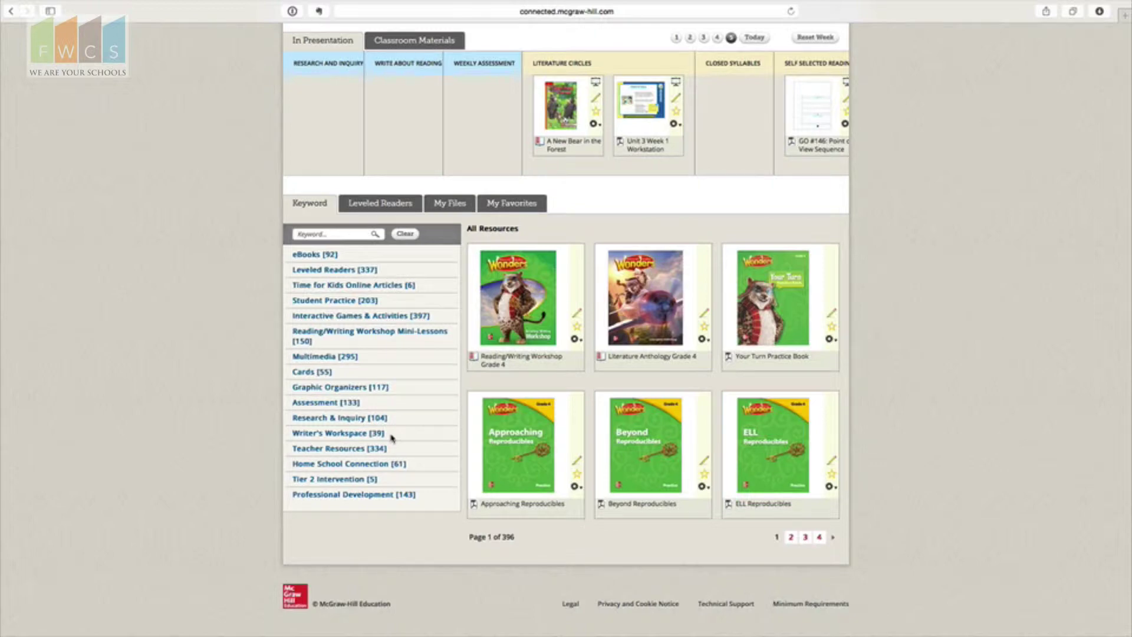
{"action": "scroll", "coordinate": [413, 407], "scroll_direction": "up", "scroll_amount": 5}
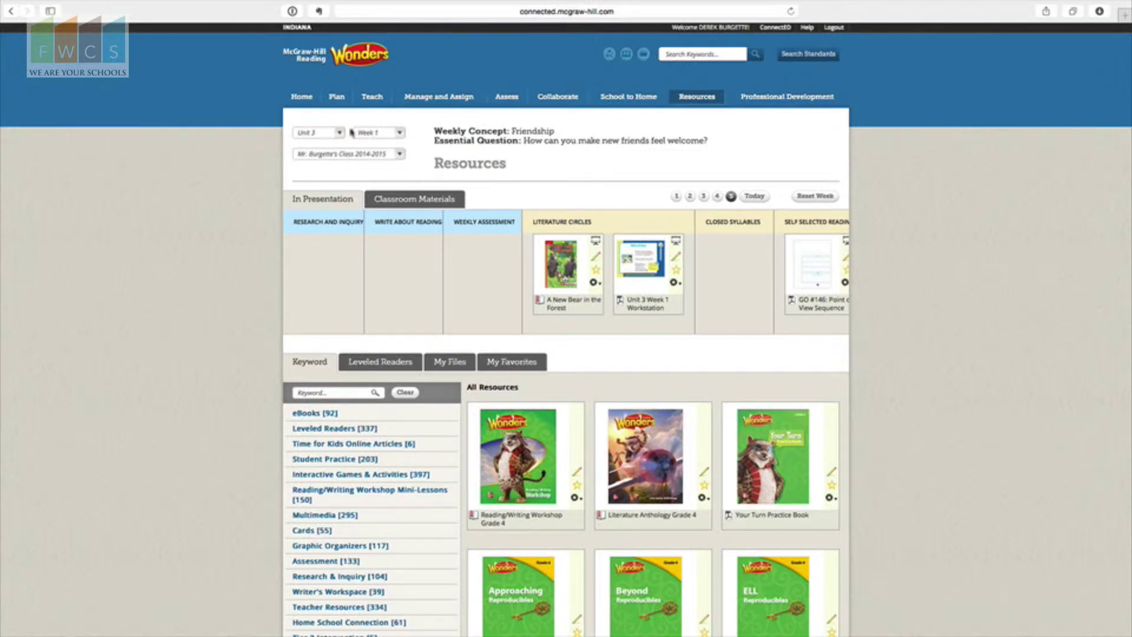
Keep Unit 3 in the unit list and go to the empty Assignment Manager.
{"action": "left_click", "coordinate": [315, 134]}
{"action": "left_click", "coordinate": [315, 134]}
{"action": "left_click", "coordinate": [436, 99]}
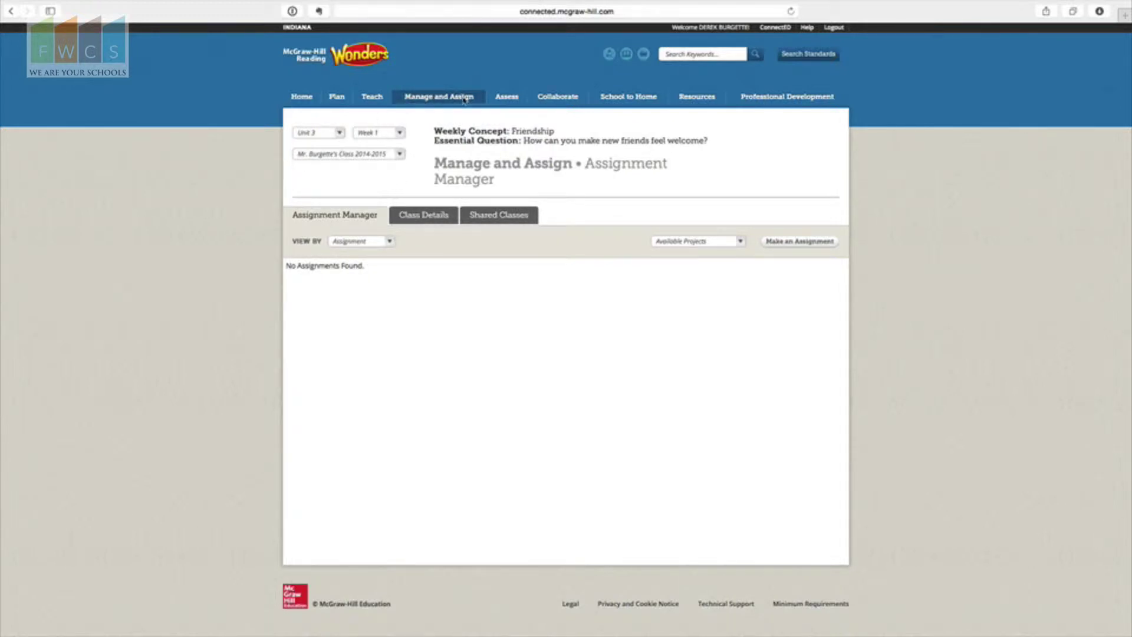
Review the Grade 4 class on Class Details and scroll through its student roster.
{"action": "left_click", "coordinate": [420, 99]}
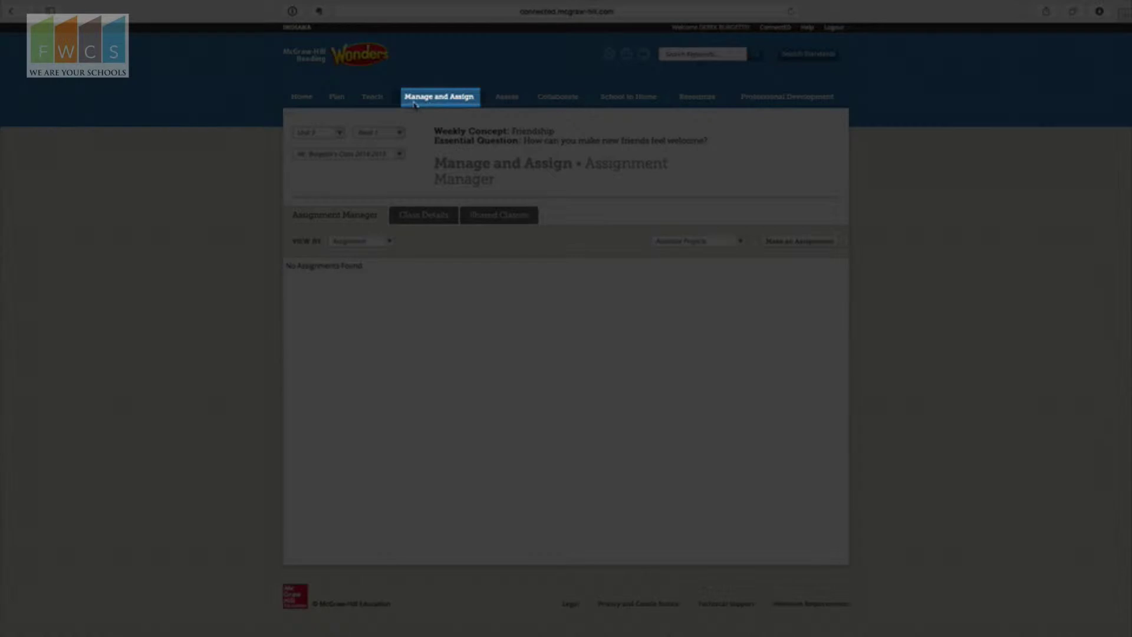
{"action": "left_click", "coordinate": [424, 216]}
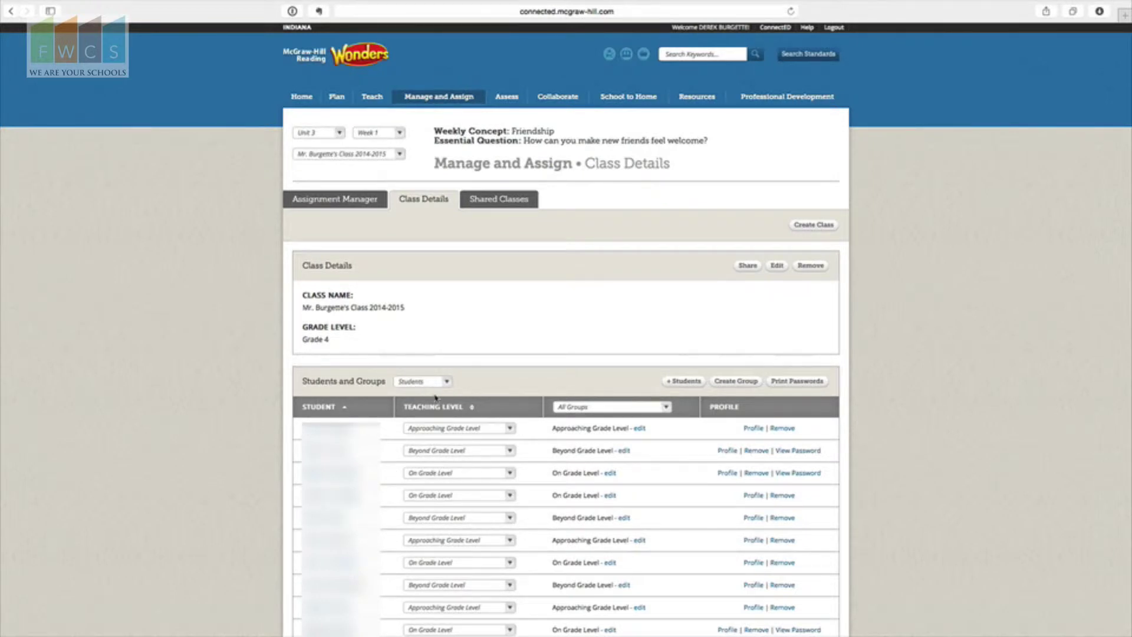
{"action": "scroll", "coordinate": [436, 397], "scroll_direction": "down", "scroll_amount": 5}
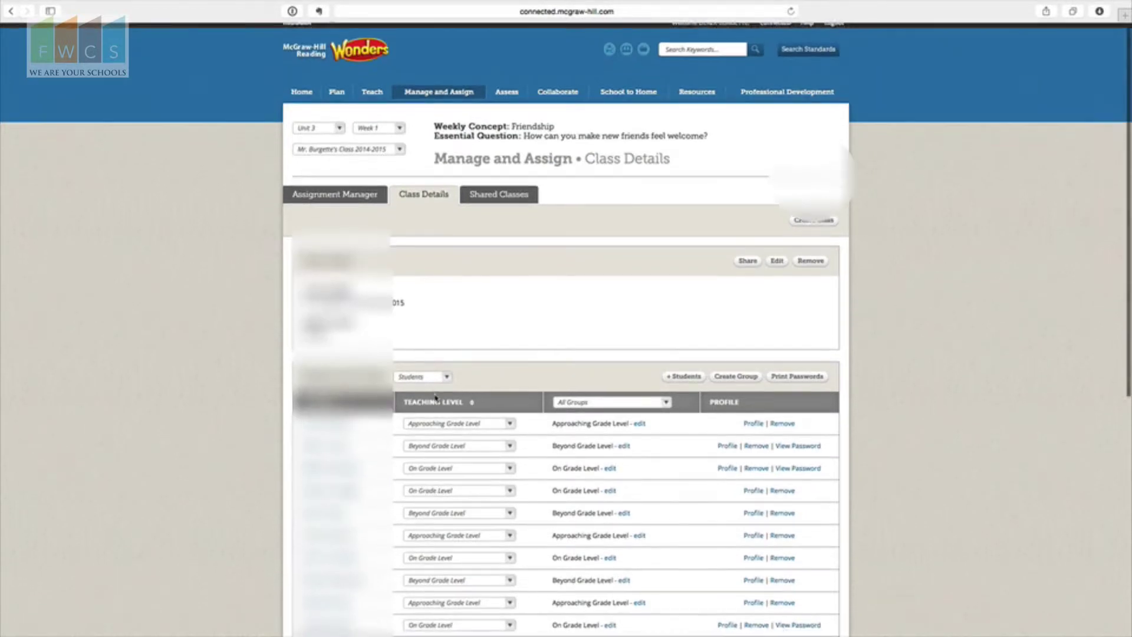
{"action": "scroll", "coordinate": [435, 398], "scroll_direction": "down", "scroll_amount": 1}
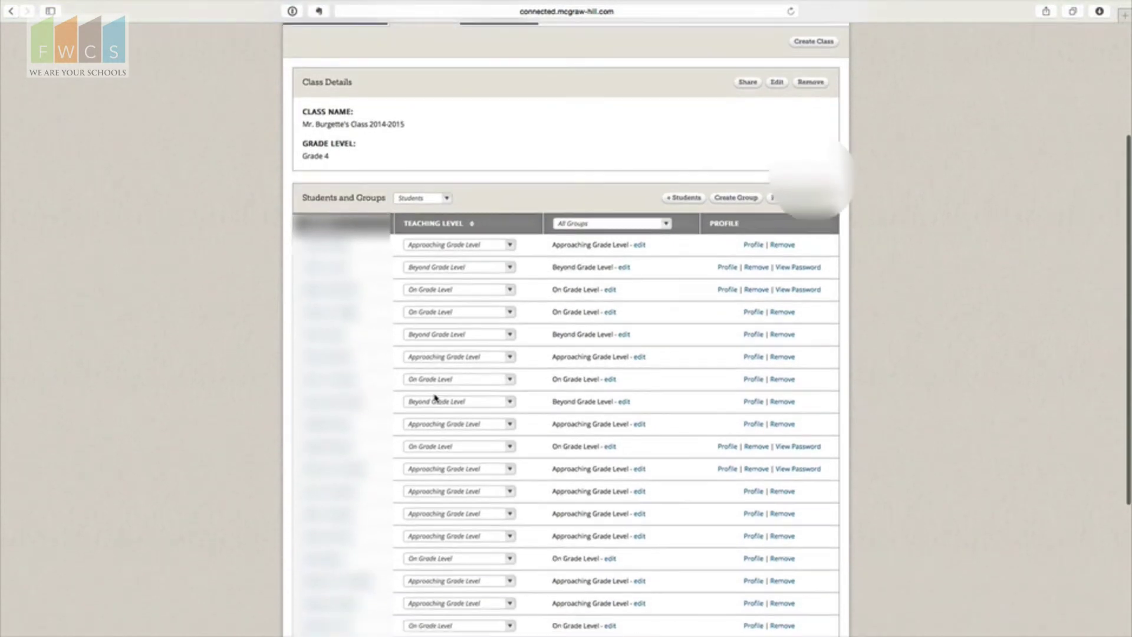
{"action": "scroll", "coordinate": [435, 398], "scroll_direction": "up", "scroll_amount": 5}
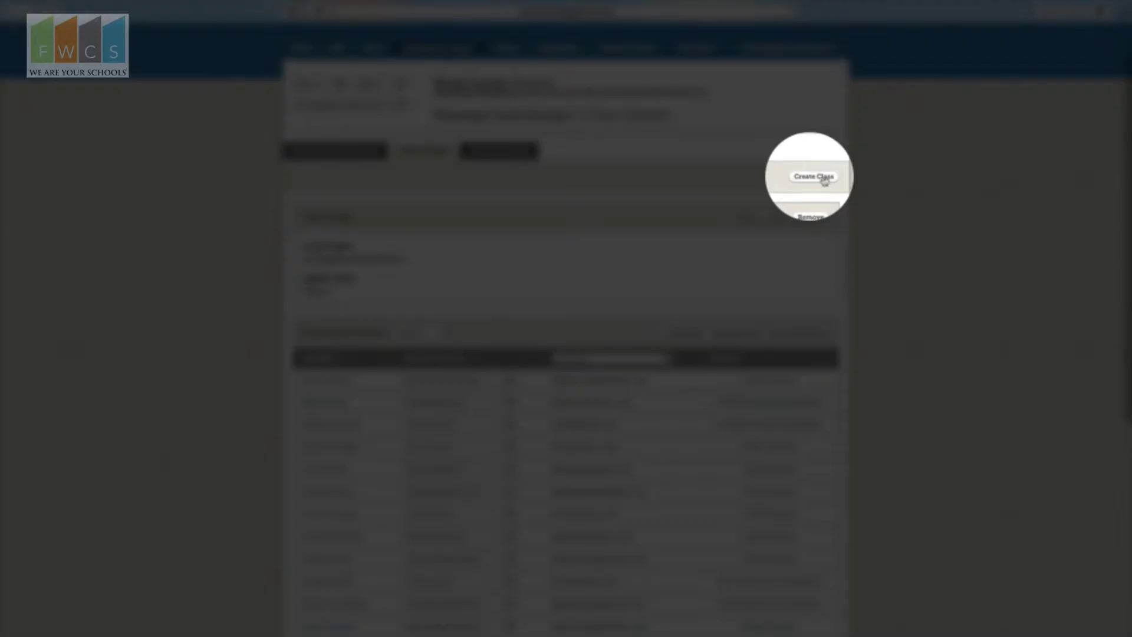
Create a new class named Test, leaving Grade Level 4.
{"action": "left_click", "coordinate": [823, 179]}
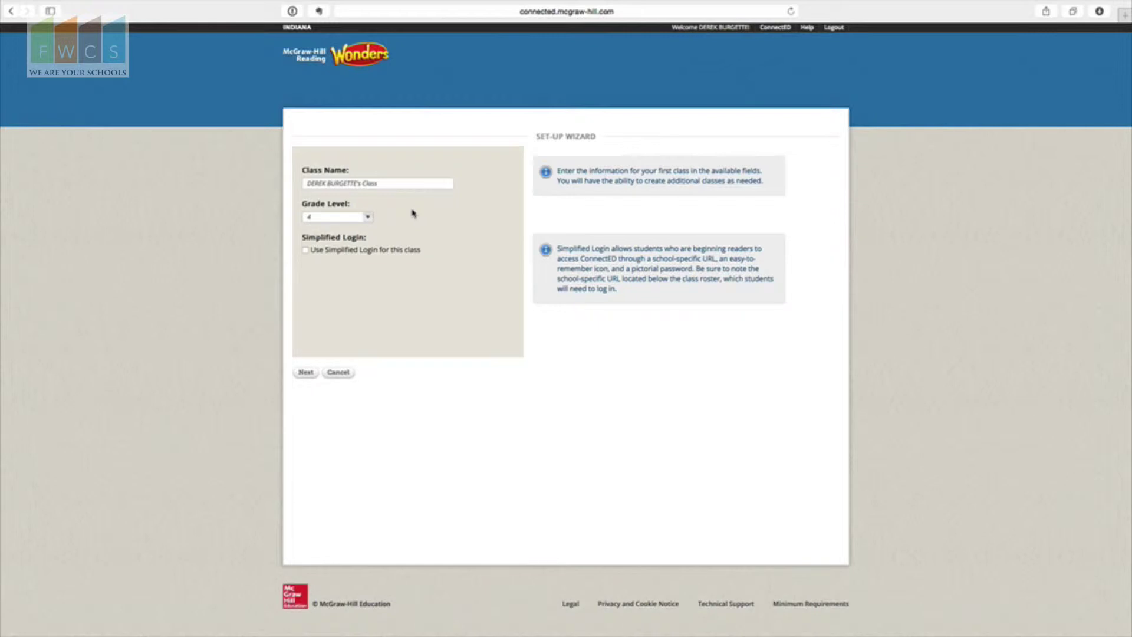
{"action": "triple_click", "coordinate": [388, 184]}
{"action": "type", "text": "f"}
Set August 4, 2014 as the first teaching day, keeping the suggested planner.
{"action": "left_click", "coordinate": [306, 372]}
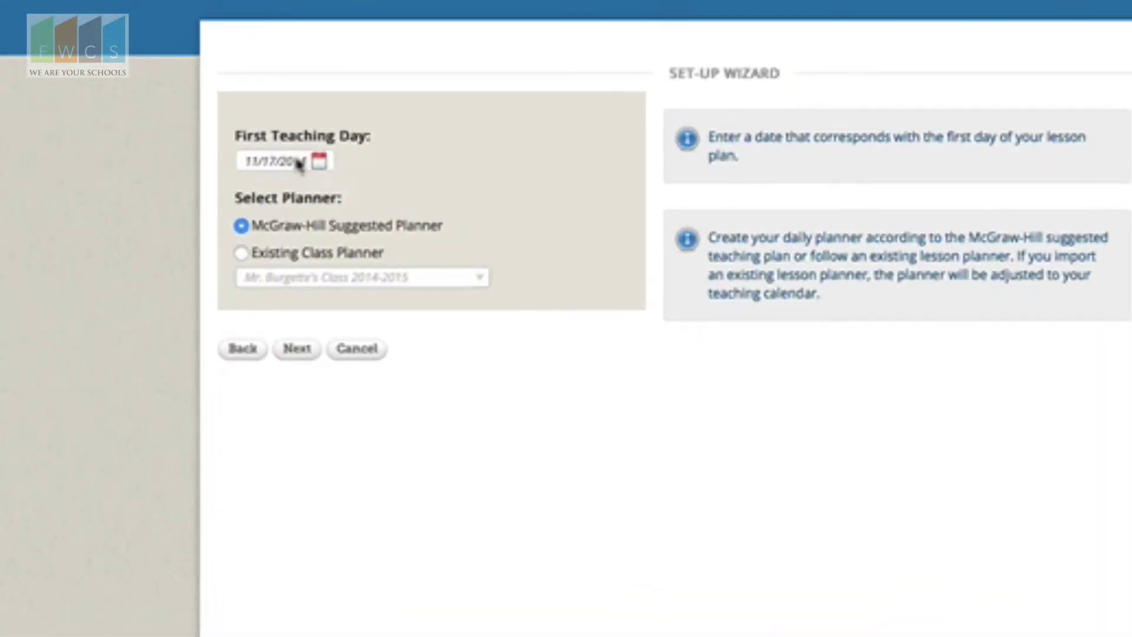
{"action": "left_click", "coordinate": [319, 162]}
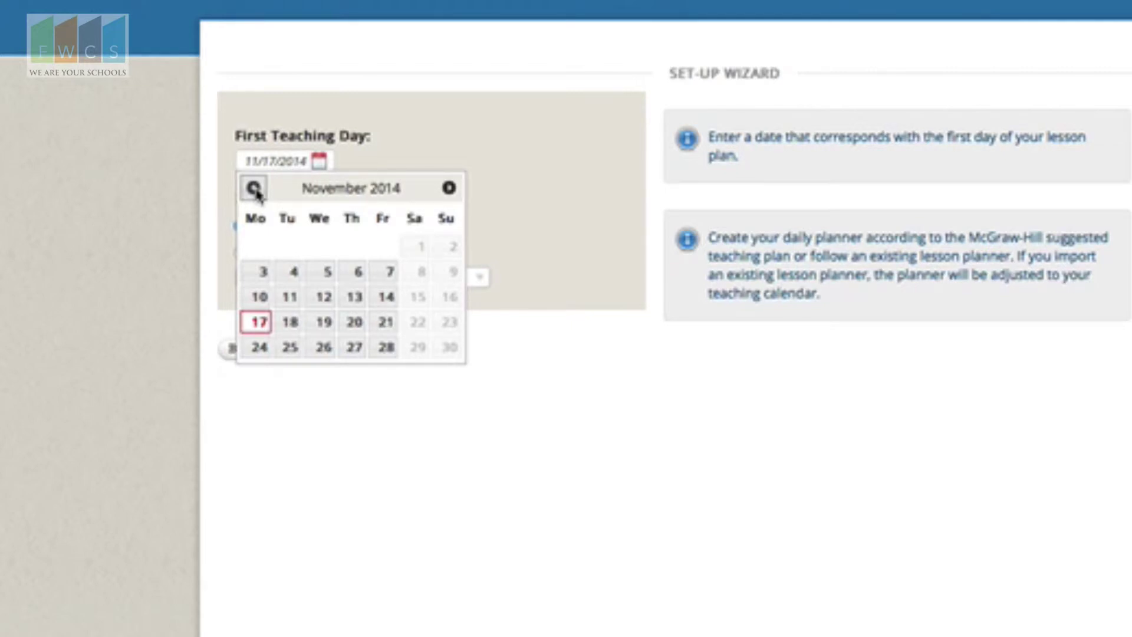
{"action": "left_click", "coordinate": [254, 188]}
{"action": "left_click", "coordinate": [254, 188]}
{"action": "left_click", "coordinate": [254, 188]}
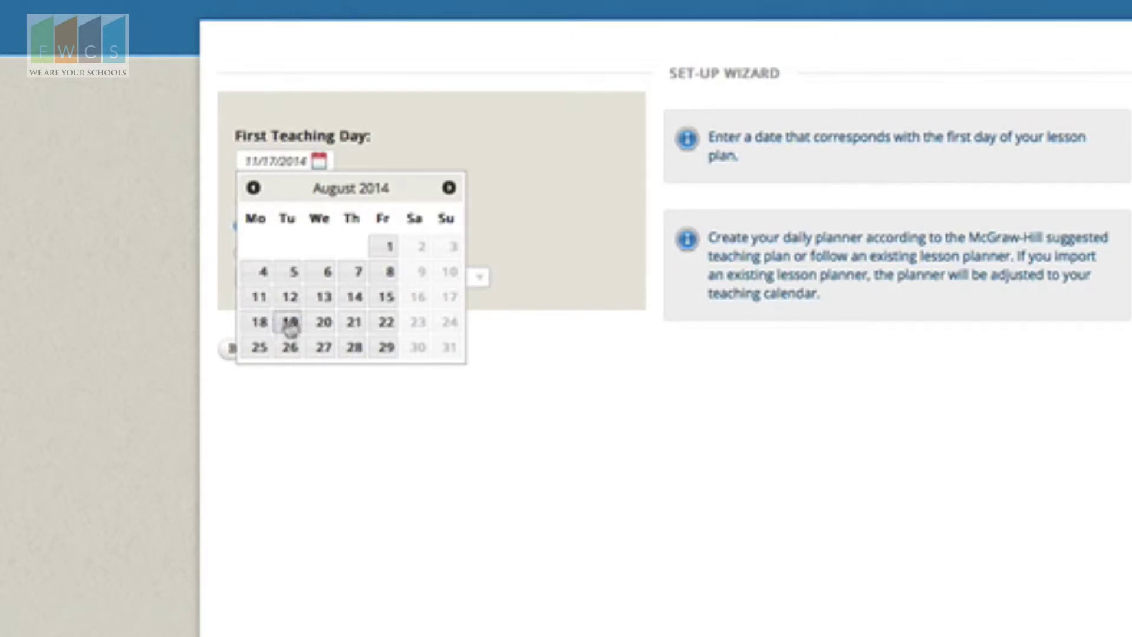
{"action": "left_click", "coordinate": [259, 274]}
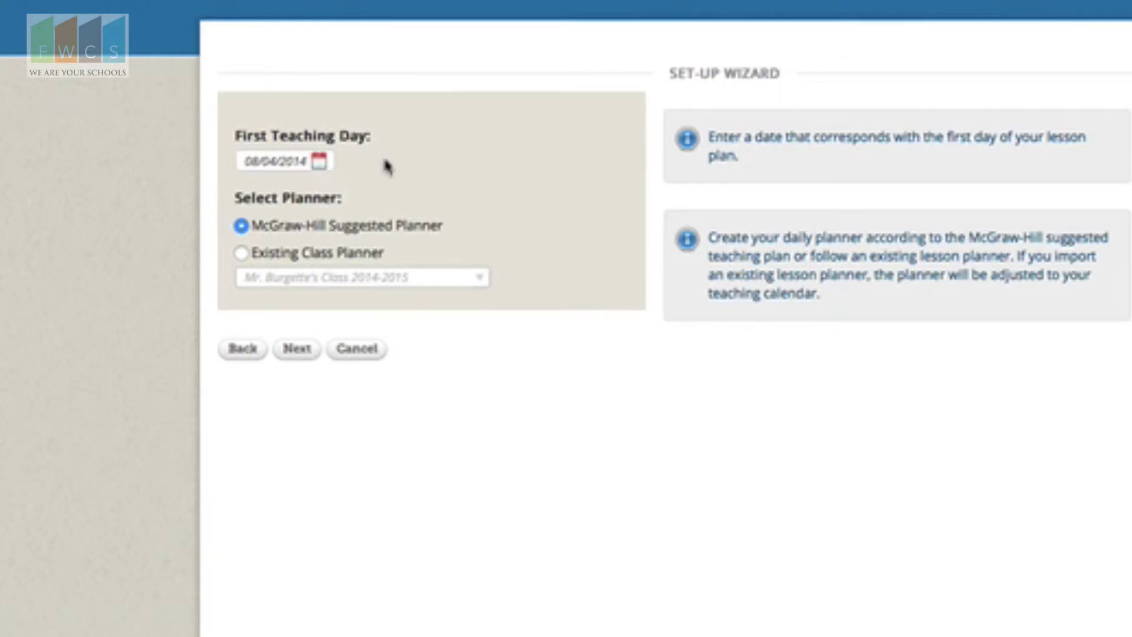
{"action": "left_click", "coordinate": [296, 350]}
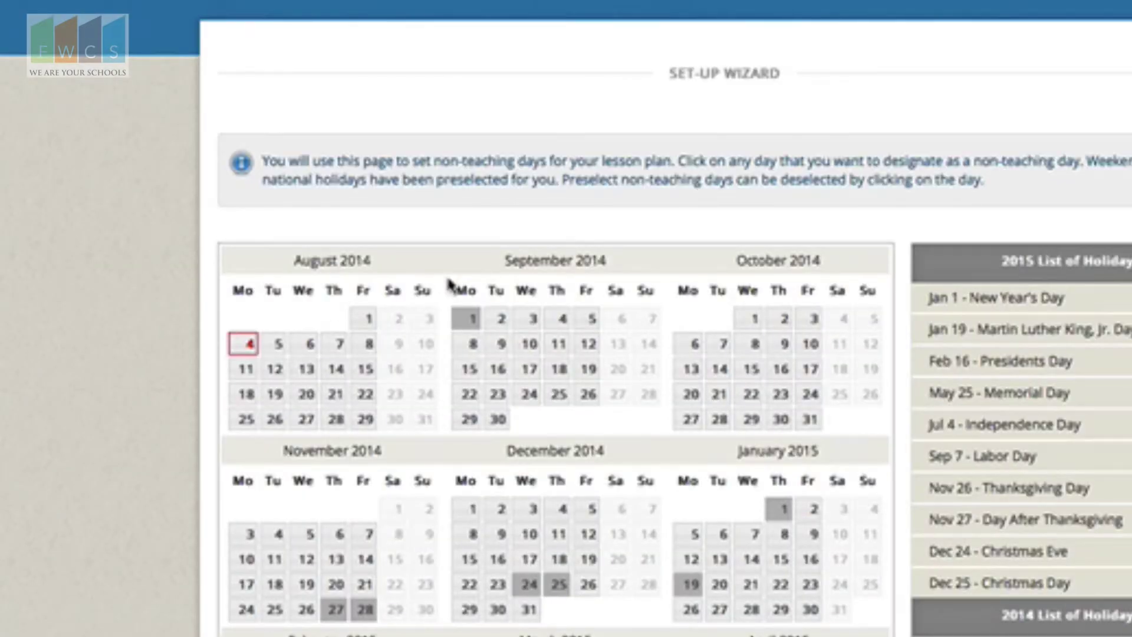
{"action": "scroll", "coordinate": [450, 283], "scroll_direction": "down", "scroll_amount": 4}
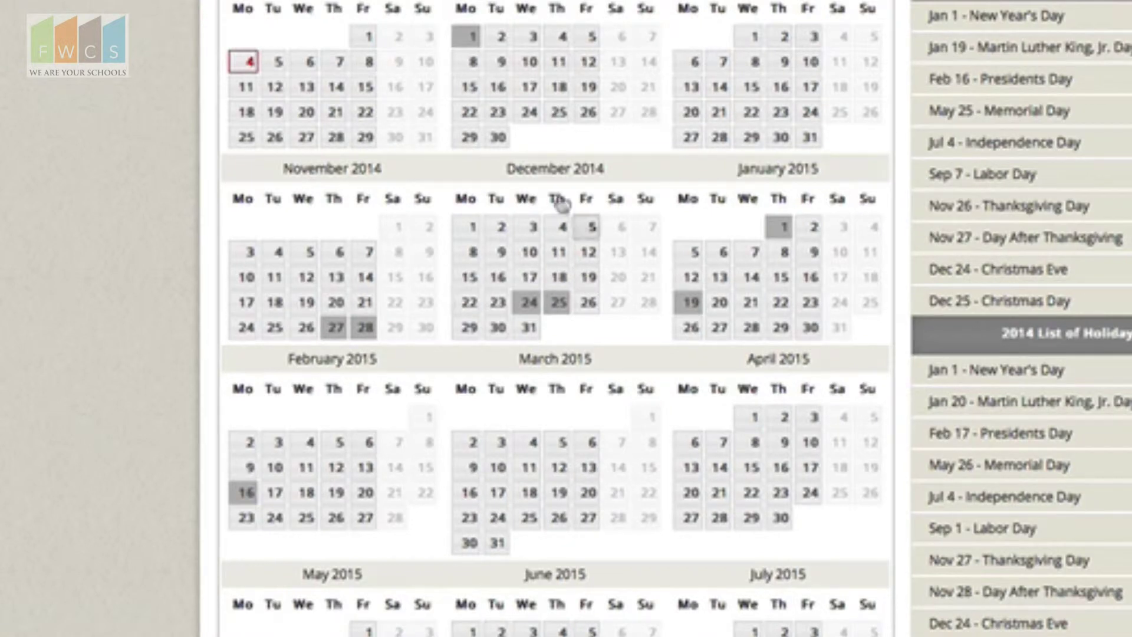
{"action": "left_click", "coordinate": [470, 114]}
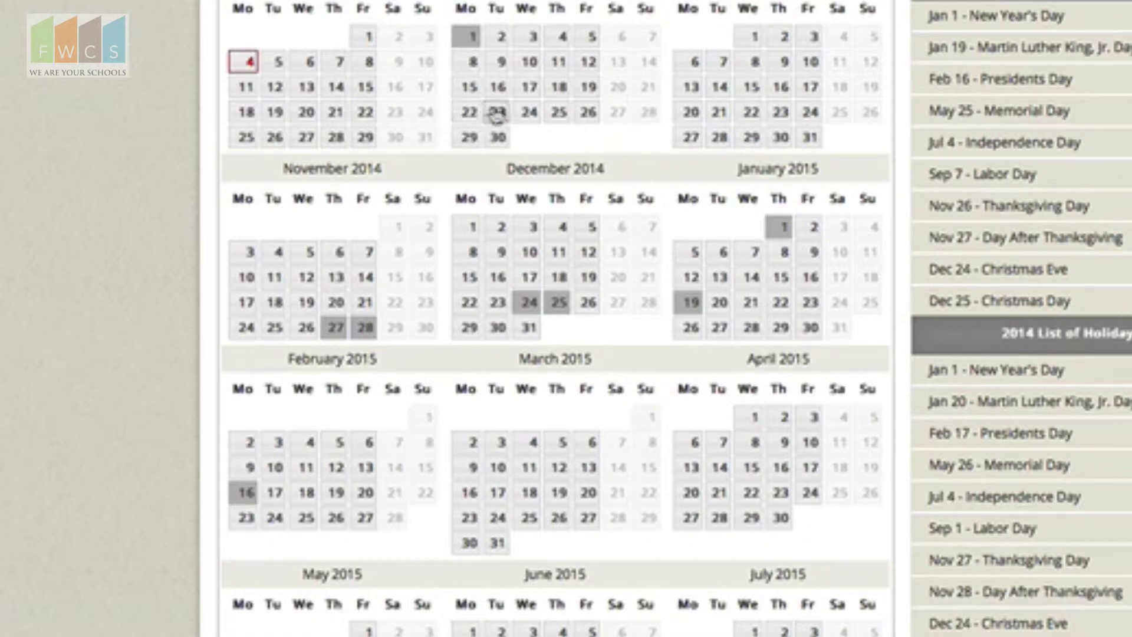
{"action": "left_click", "coordinate": [552, 122]}
{"action": "left_click", "coordinate": [470, 122]}
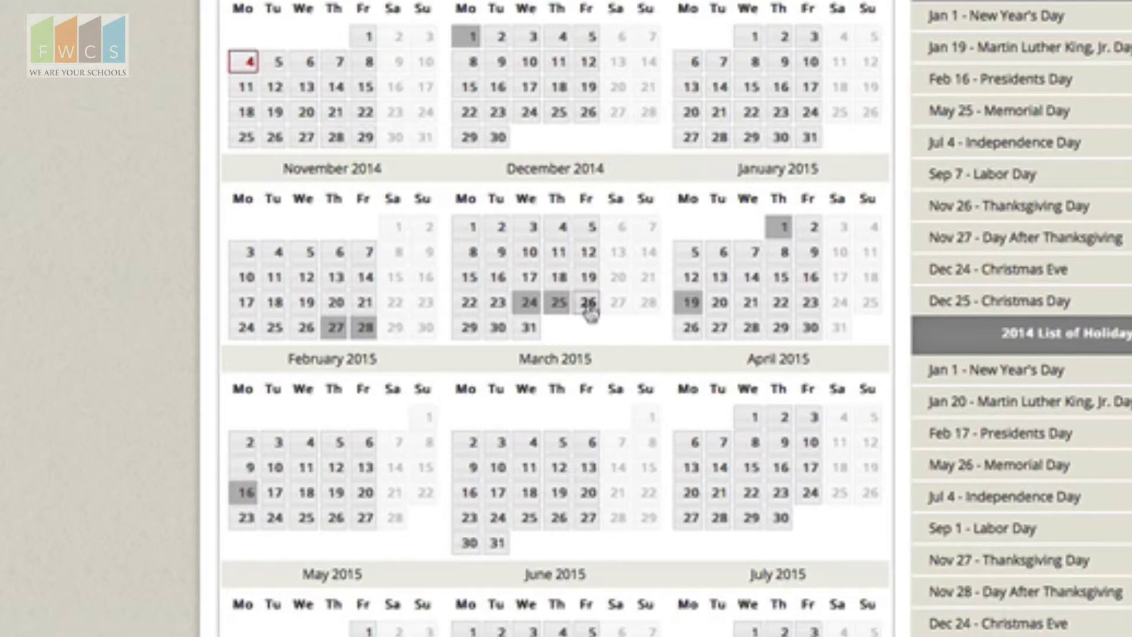
{"action": "scroll", "coordinate": [589, 303], "scroll_direction": "down", "scroll_amount": 2}
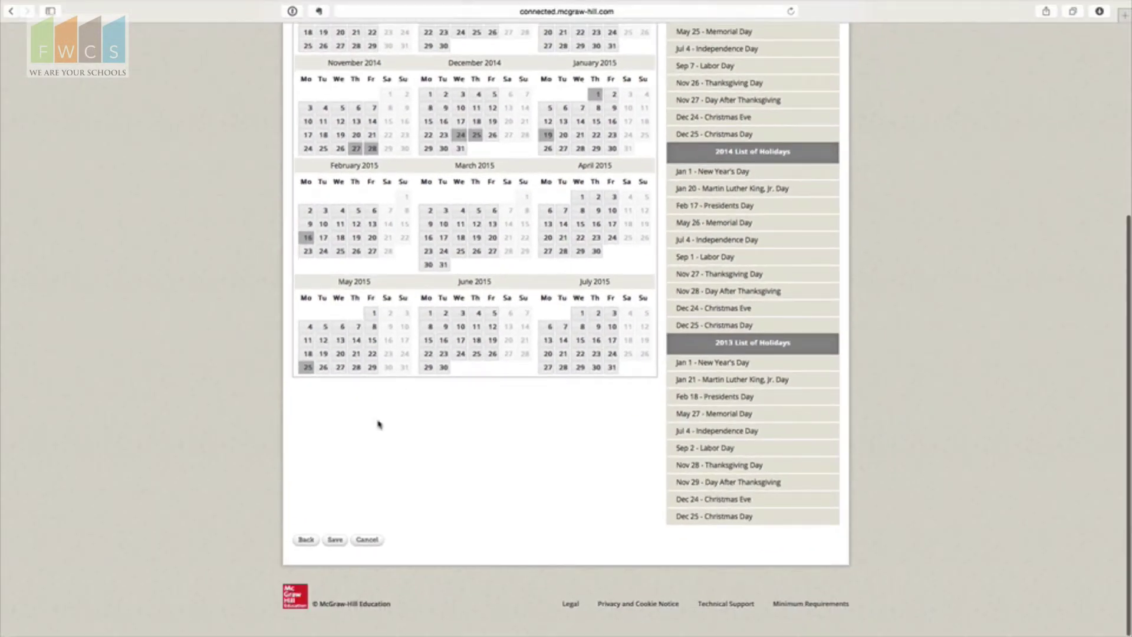
Save the Test class set-up and return to Class Details.
{"action": "left_click", "coordinate": [335, 541]}
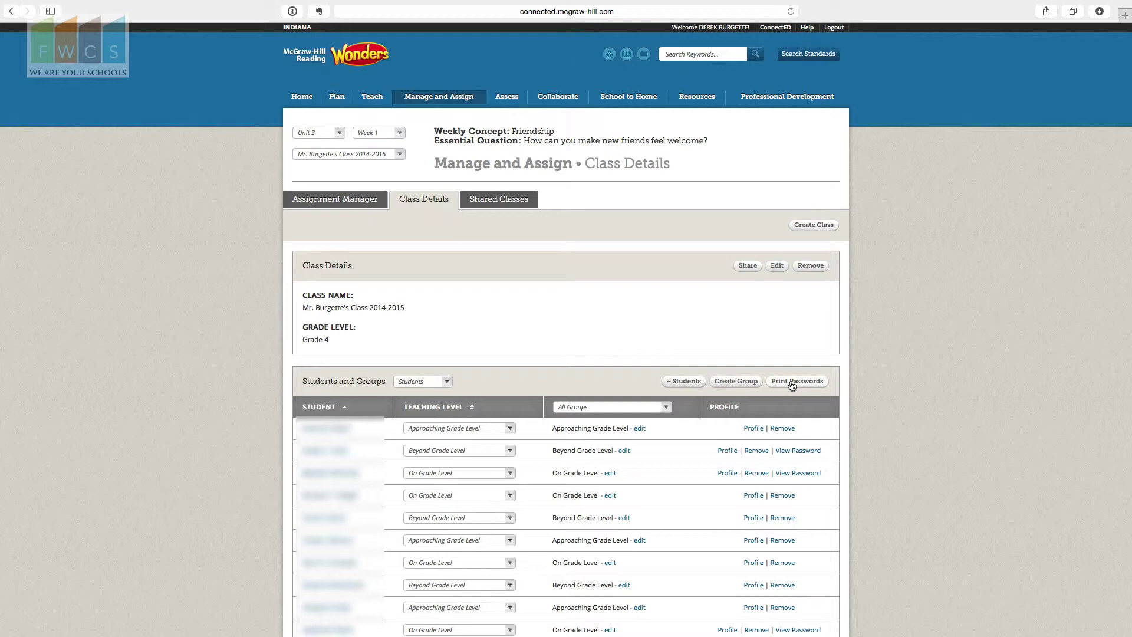
On Resources, scroll the In Presentation carousel to the We're Verbs (Performance) and (Instructions) videos.
{"action": "left_click", "coordinate": [696, 98]}
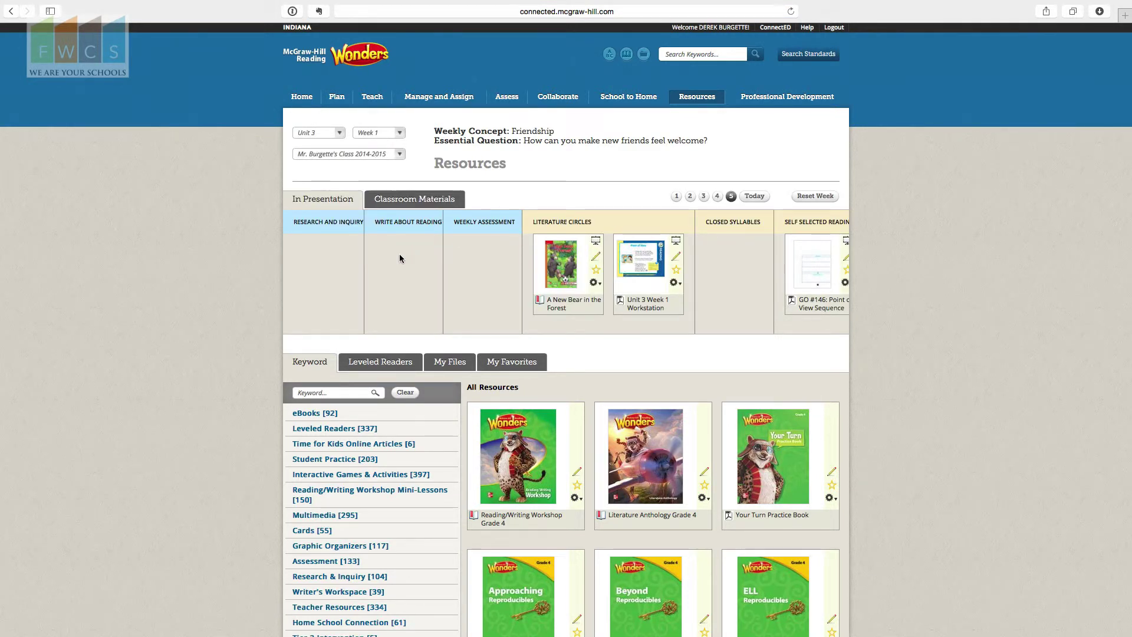
{"action": "scroll", "coordinate": [401, 258], "scroll_direction": "right", "scroll_amount": 5}
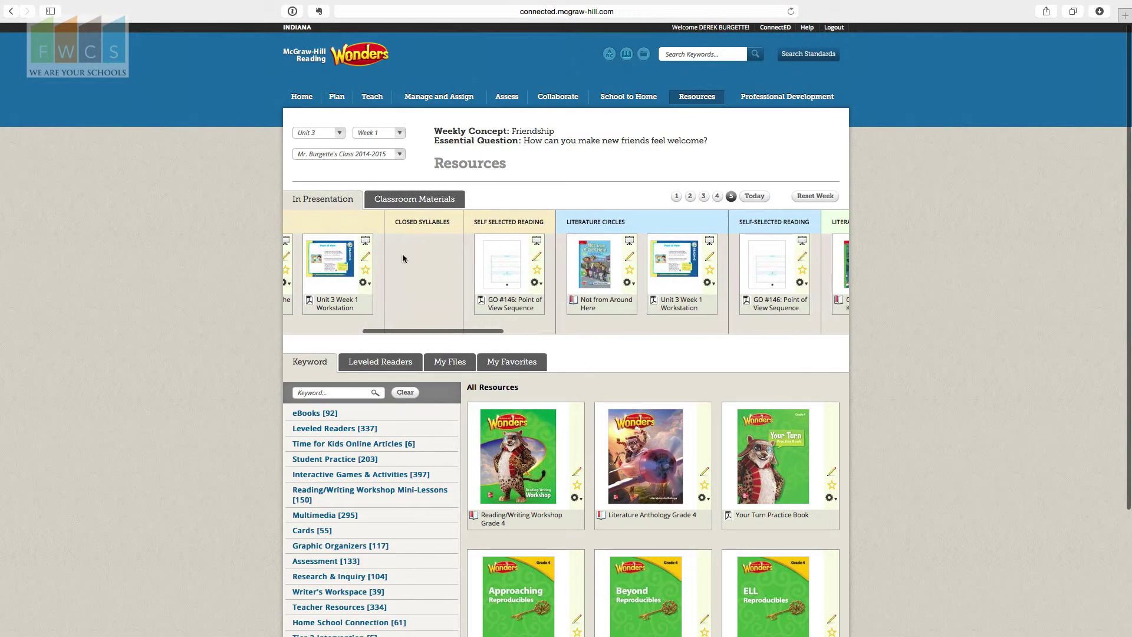
{"action": "scroll", "coordinate": [402, 258], "scroll_direction": "right", "scroll_amount": 15}
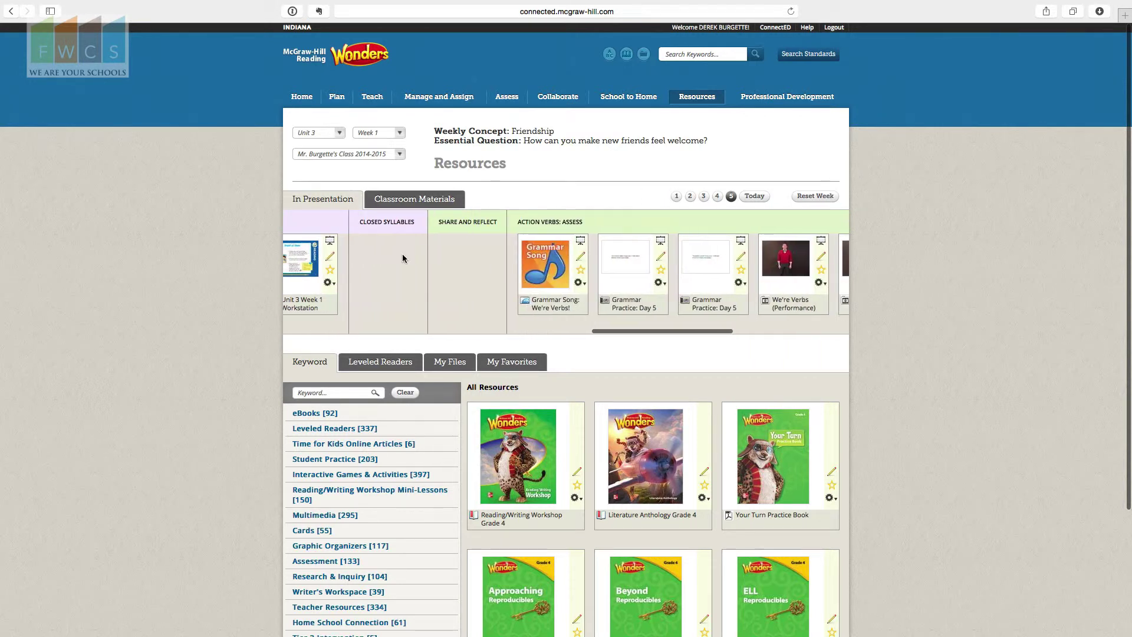
{"action": "scroll", "coordinate": [692, 263], "scroll_direction": "left", "scroll_amount": 10}
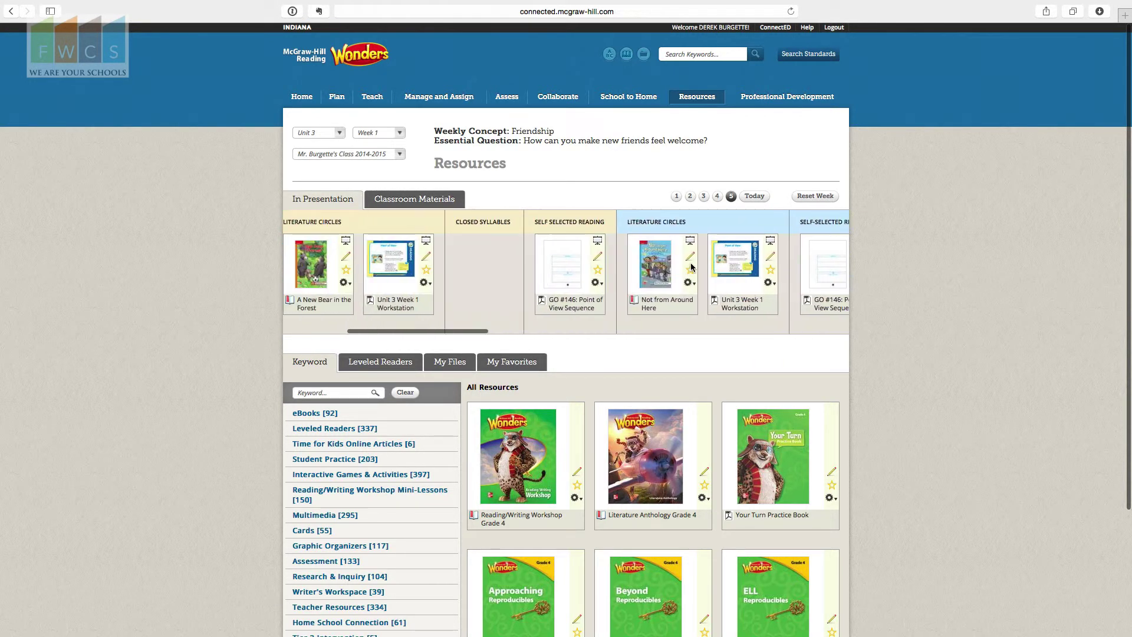
{"action": "scroll", "coordinate": [691, 266], "scroll_direction": "left", "scroll_amount": 5}
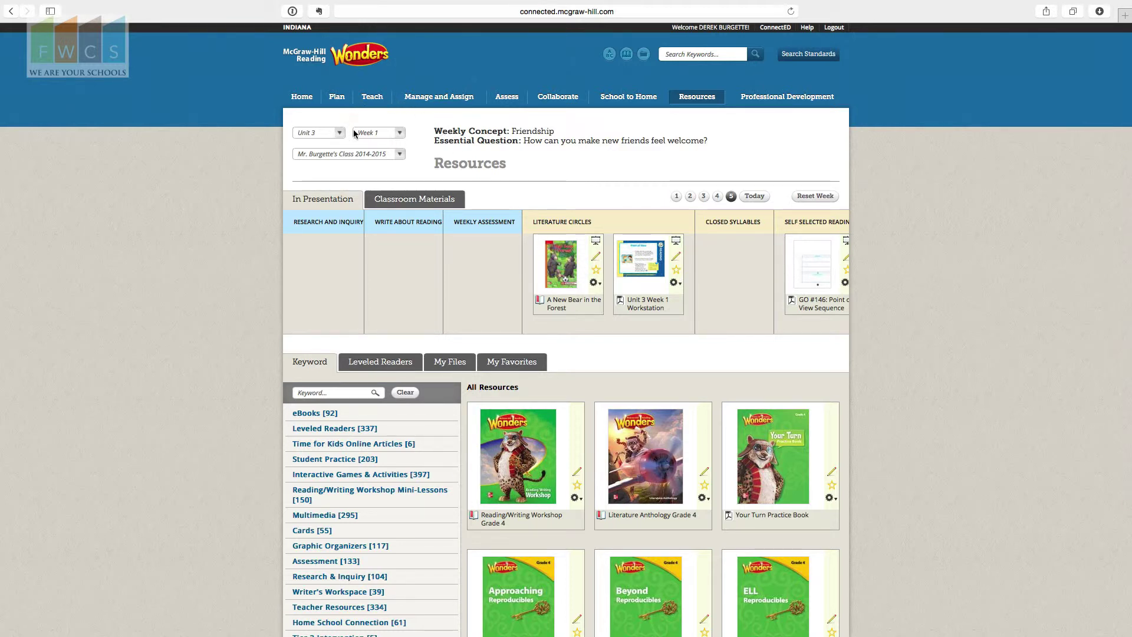
{"action": "scroll", "coordinate": [429, 251], "scroll_direction": "right", "scroll_amount": 10}
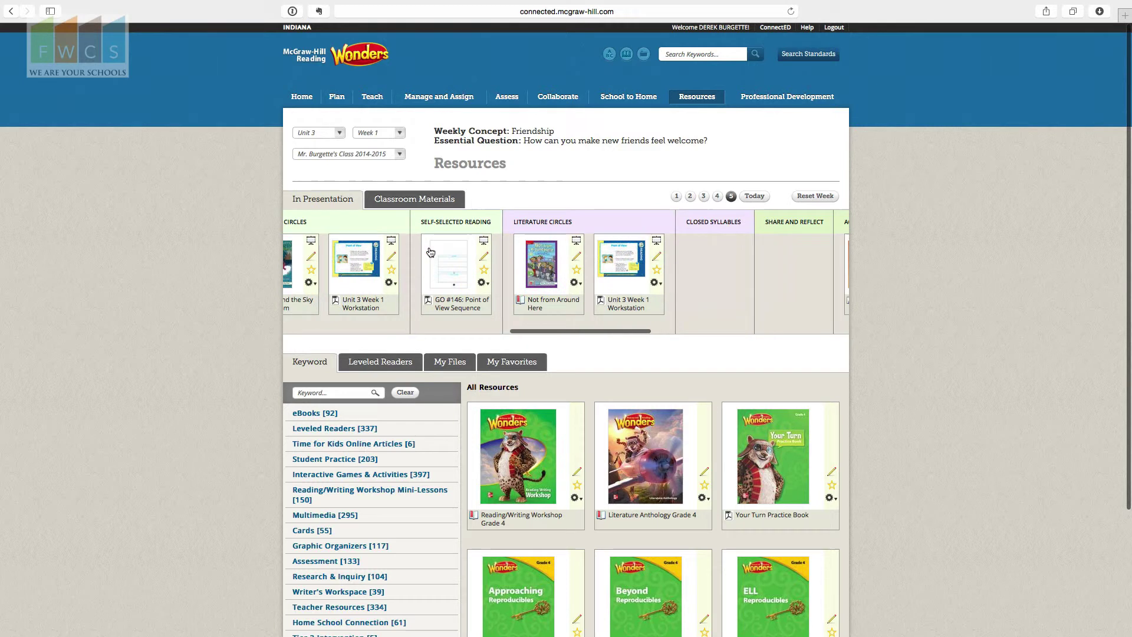
{"action": "scroll", "coordinate": [429, 251], "scroll_direction": "left", "scroll_amount": 4}
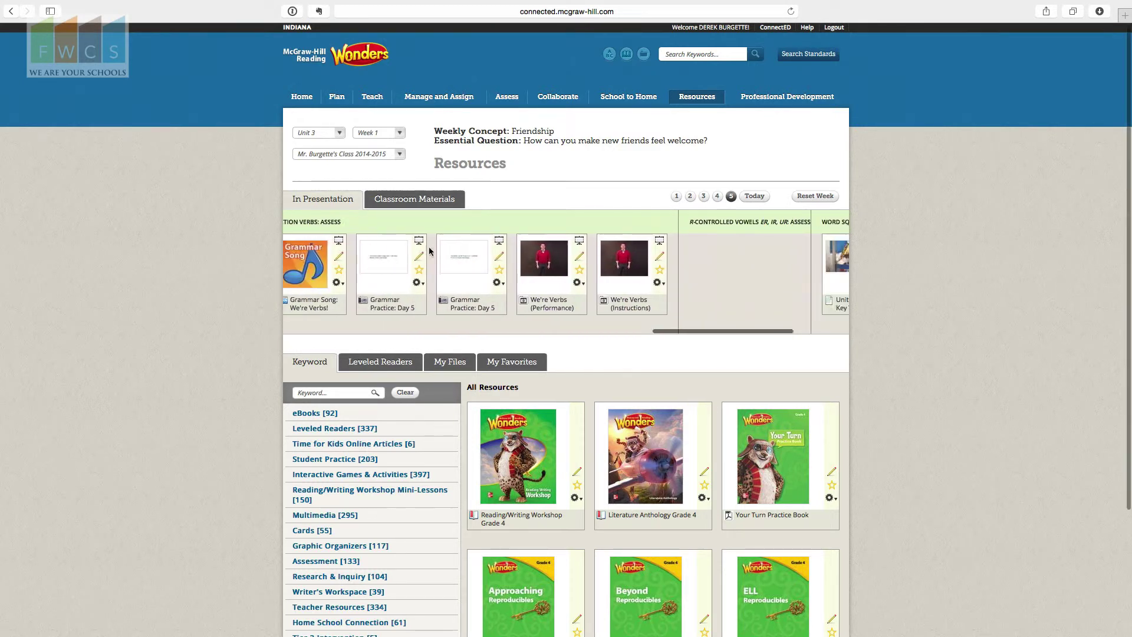
{"action": "scroll", "coordinate": [436, 251], "scroll_direction": "right", "scroll_amount": 4}
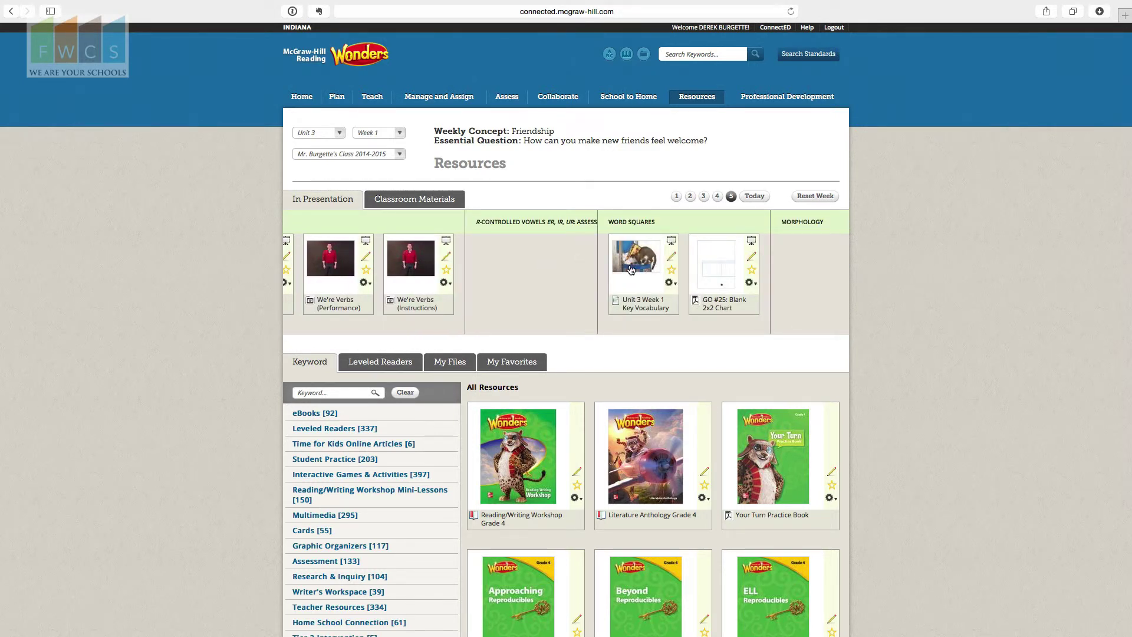
{"action": "scroll", "coordinate": [629, 264], "scroll_direction": "left", "scroll_amount": 3}
{"action": "scroll", "coordinate": [629, 269], "scroll_direction": "left", "scroll_amount": 5}
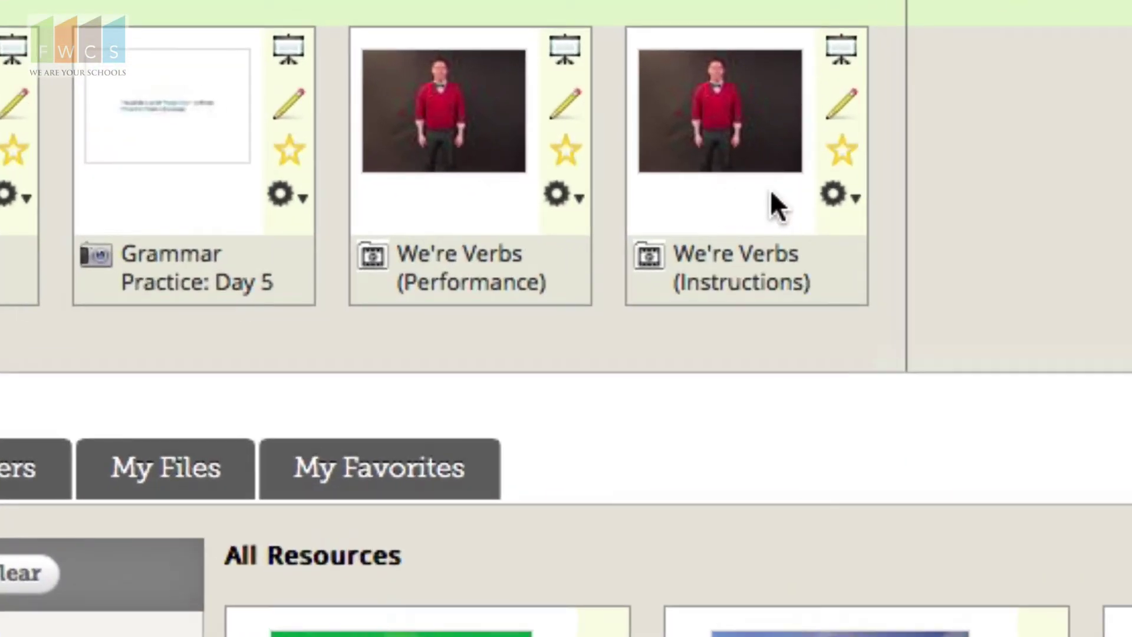
Choose Assign this Resource from the We're Verbs (Performance) card's gear menu.
{"action": "left_click", "coordinate": [580, 200]}
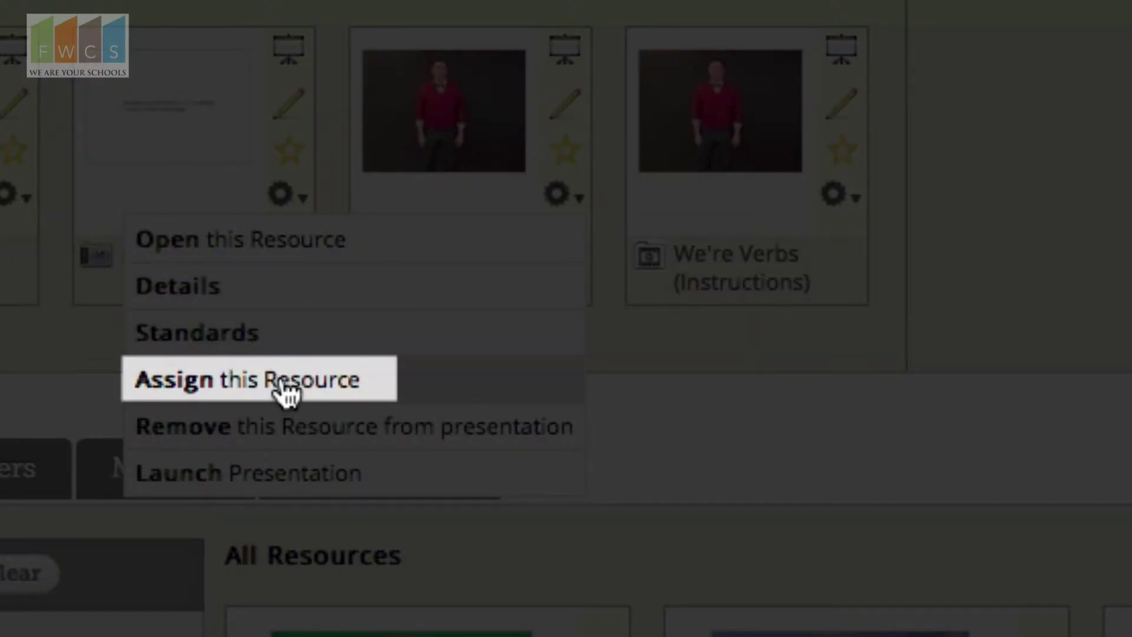
{"action": "left_click", "coordinate": [282, 382]}
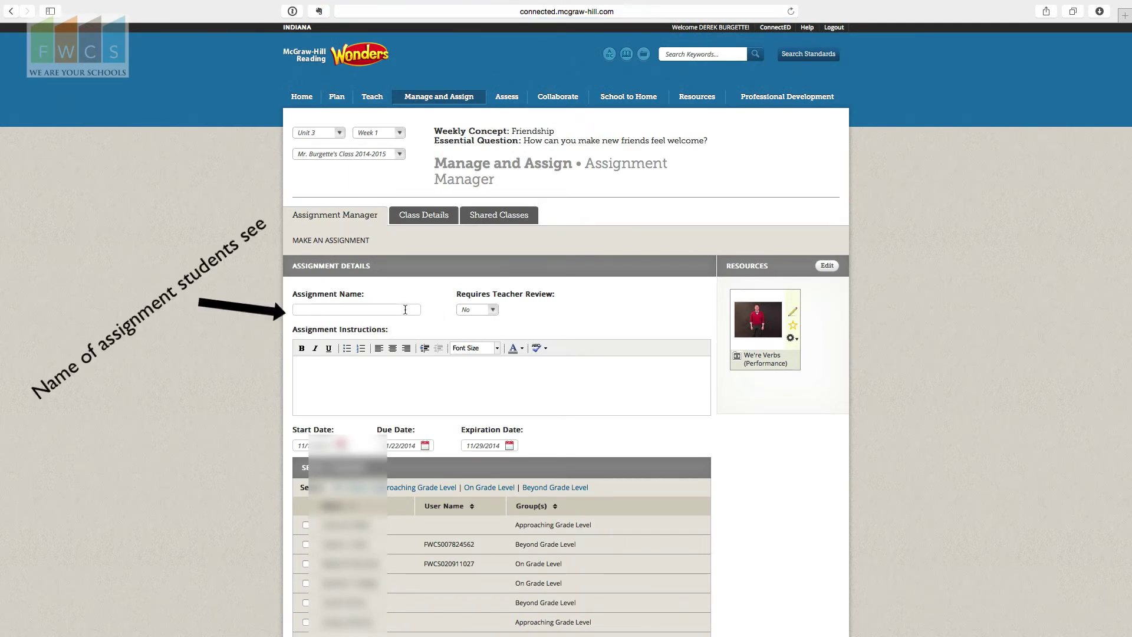
Enter 'Verb Video' as the assignment name.
{"action": "type", "text": "Verb Video"}
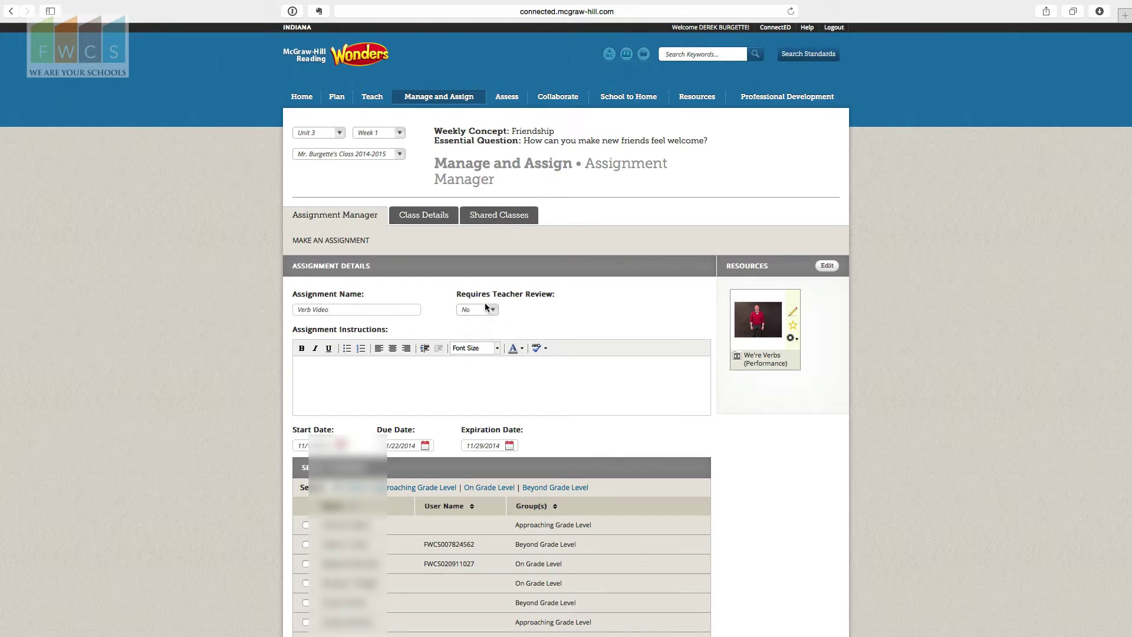
{"action": "scroll", "coordinate": [531, 359], "scroll_direction": "down", "scroll_amount": 1}
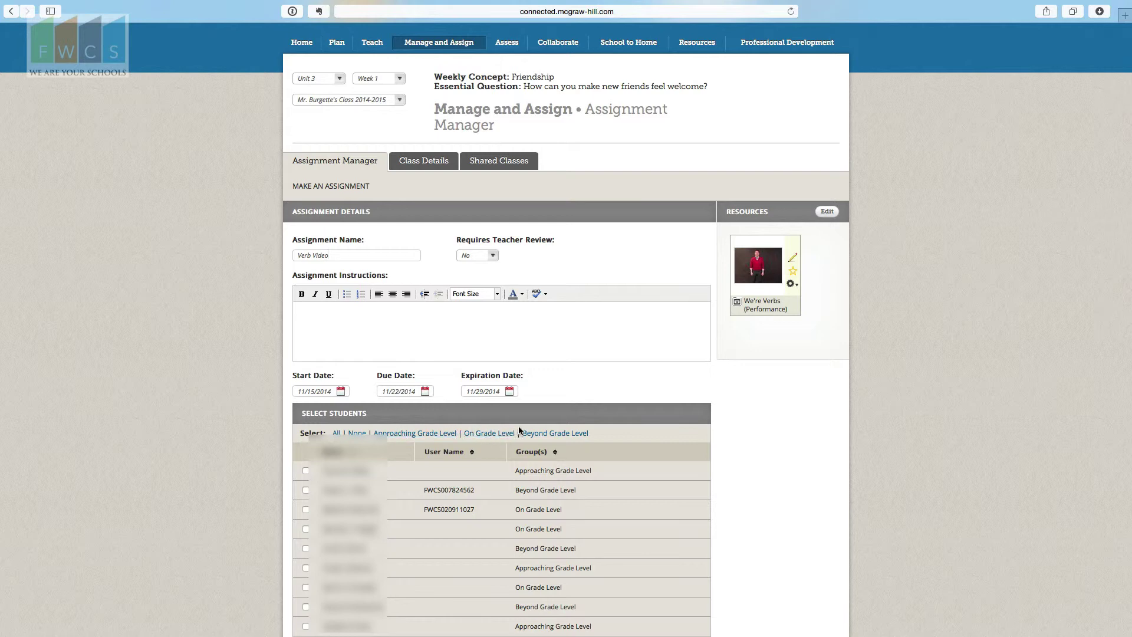
Select all students, assign the Verb Video to them, and dismiss the Assigned confirmation.
{"action": "left_click", "coordinate": [335, 433]}
{"action": "scroll", "coordinate": [219, 466], "scroll_direction": "down", "scroll_amount": 5}
{"action": "scroll", "coordinate": [220, 469], "scroll_direction": "down", "scroll_amount": 3}
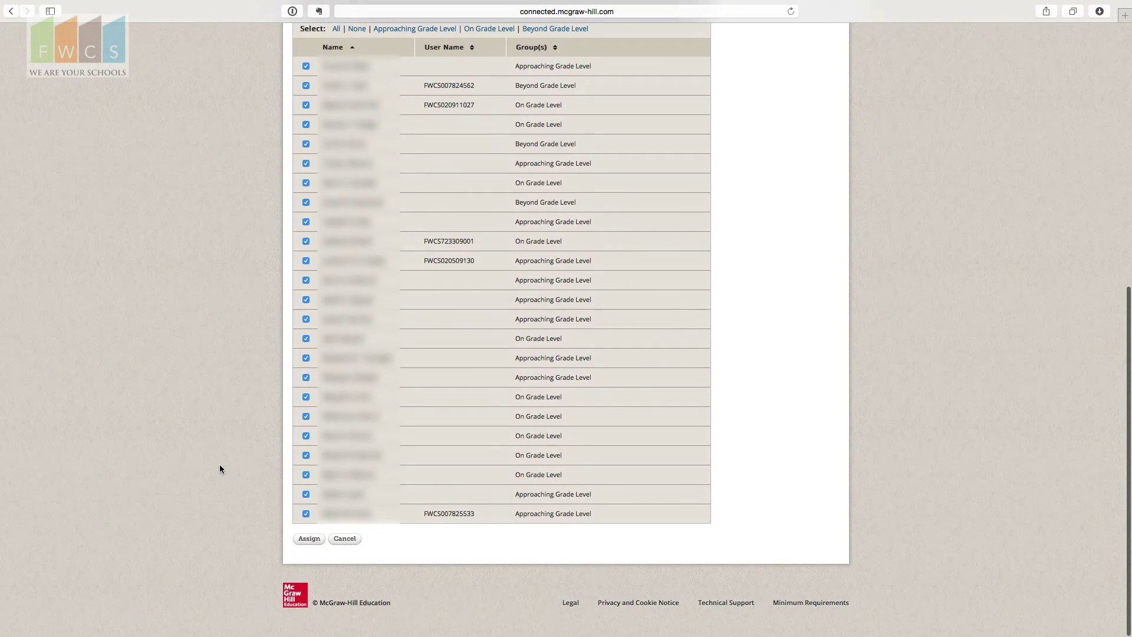
{"action": "left_click", "coordinate": [305, 541]}
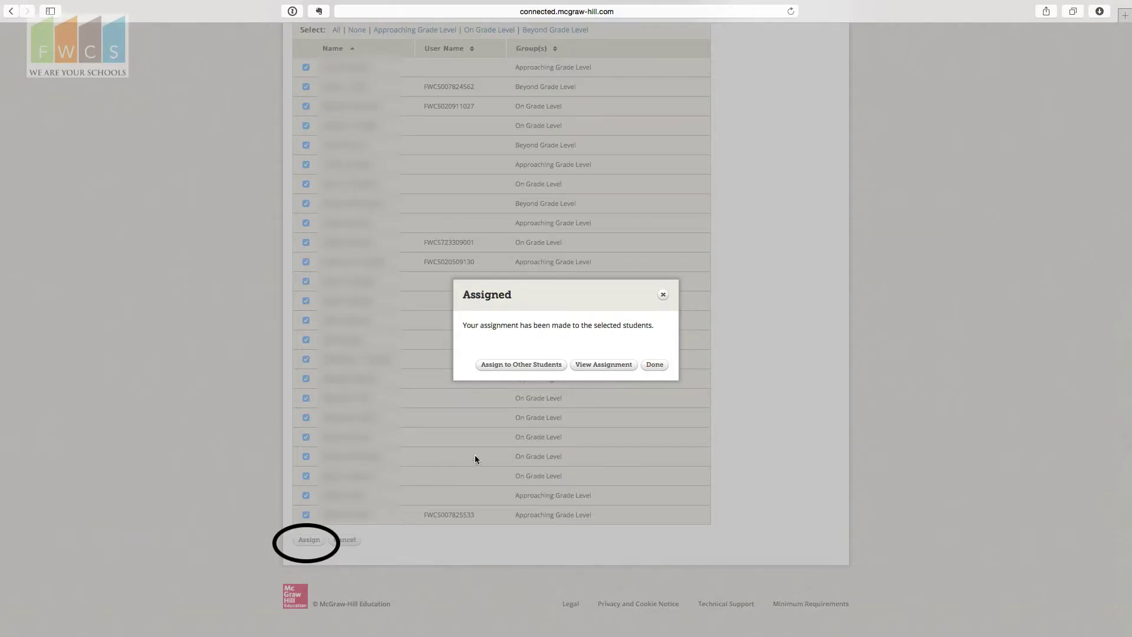
{"action": "left_click", "coordinate": [655, 364]}
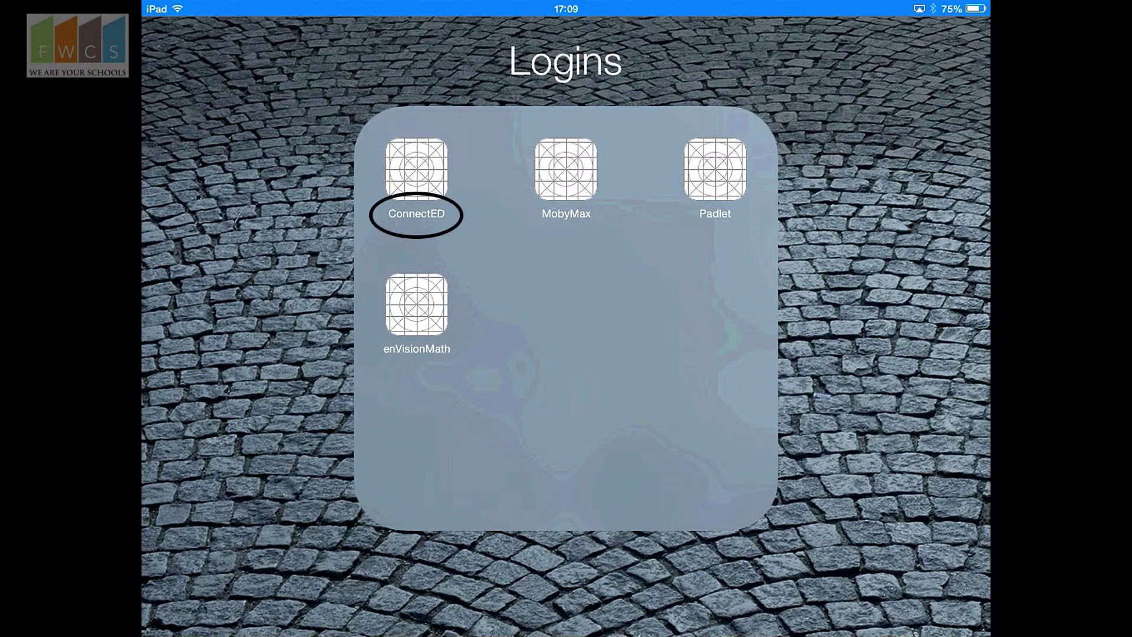
Launch ConnectED from the iPad's Logins folder and begin the student login.
{"action": "left_click", "coordinate": [417, 169]}
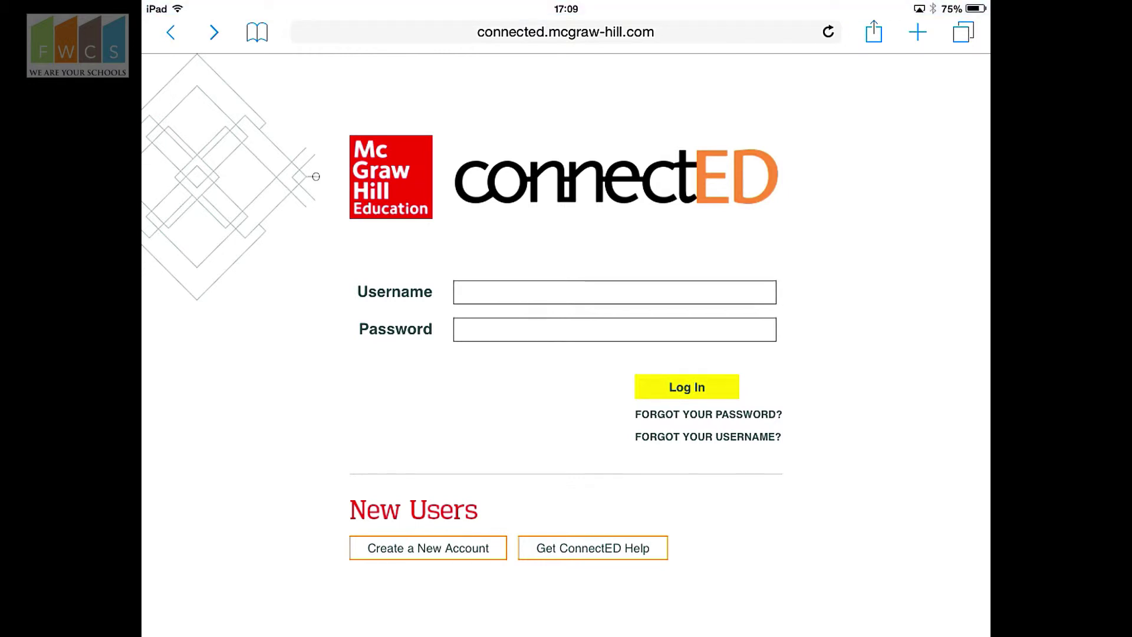
{"action": "left_click", "coordinate": [460, 292]}
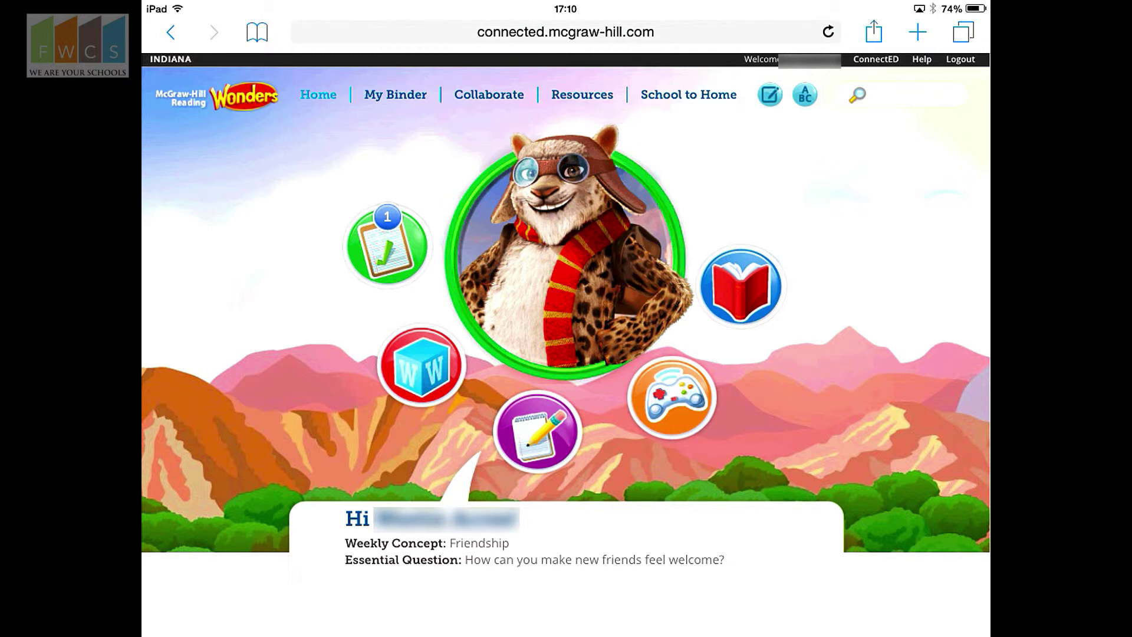
View the Words to Know vocabulary list, close it, and open This Week's Reads.
{"action": "left_click", "coordinate": [422, 366]}
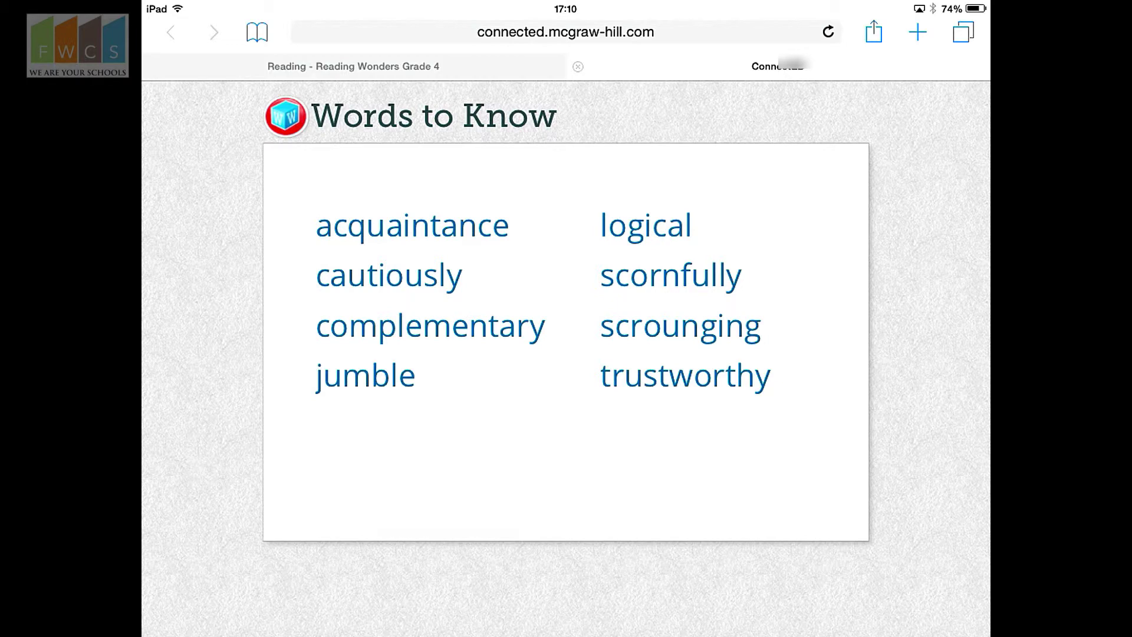
{"action": "left_click", "coordinate": [578, 66]}
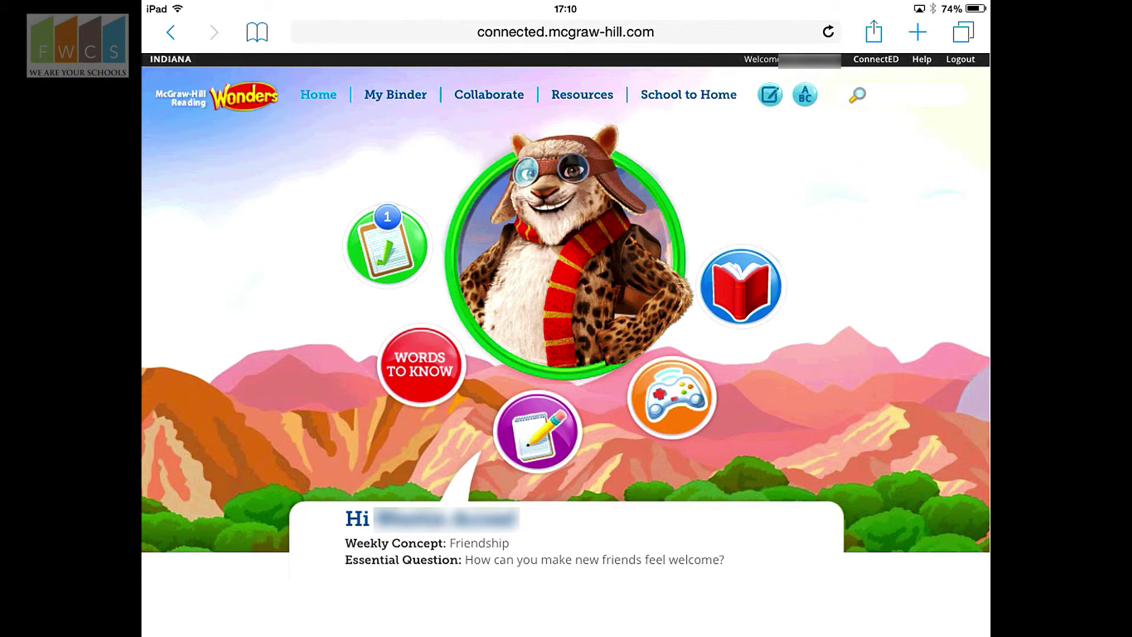
{"action": "left_click", "coordinate": [740, 286]}
{"action": "left_click", "coordinate": [738, 286]}
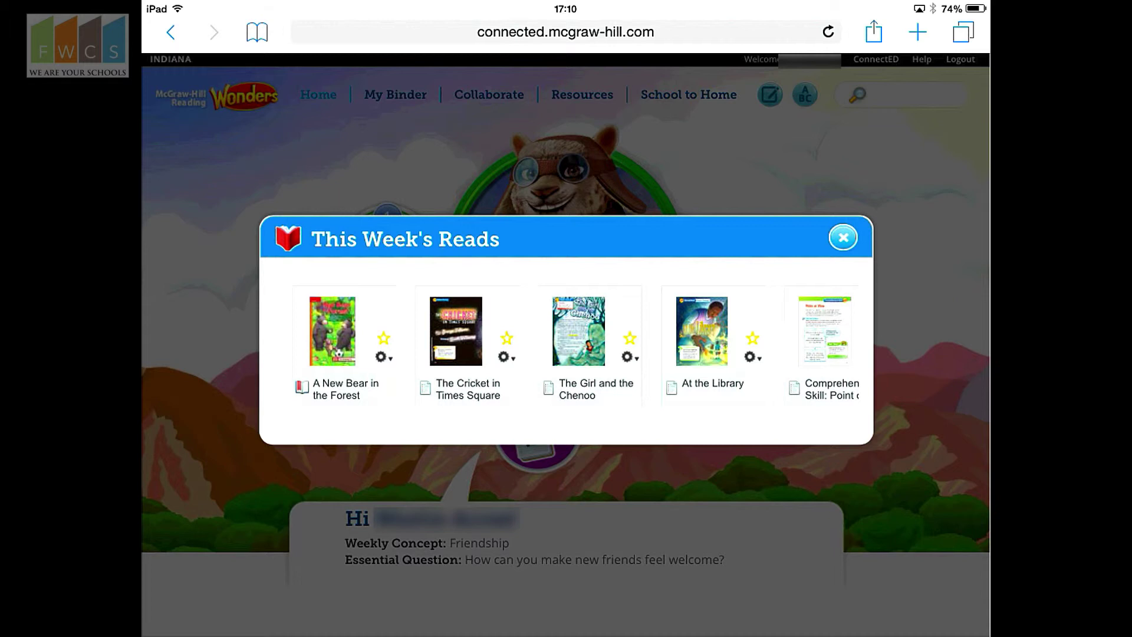
Swipe through the This Week's Reads carousel, close it, and reach the My Binder To Do List.
{"action": "scroll", "coordinate": [566, 348], "scroll_direction": "right", "scroll_amount": 6}
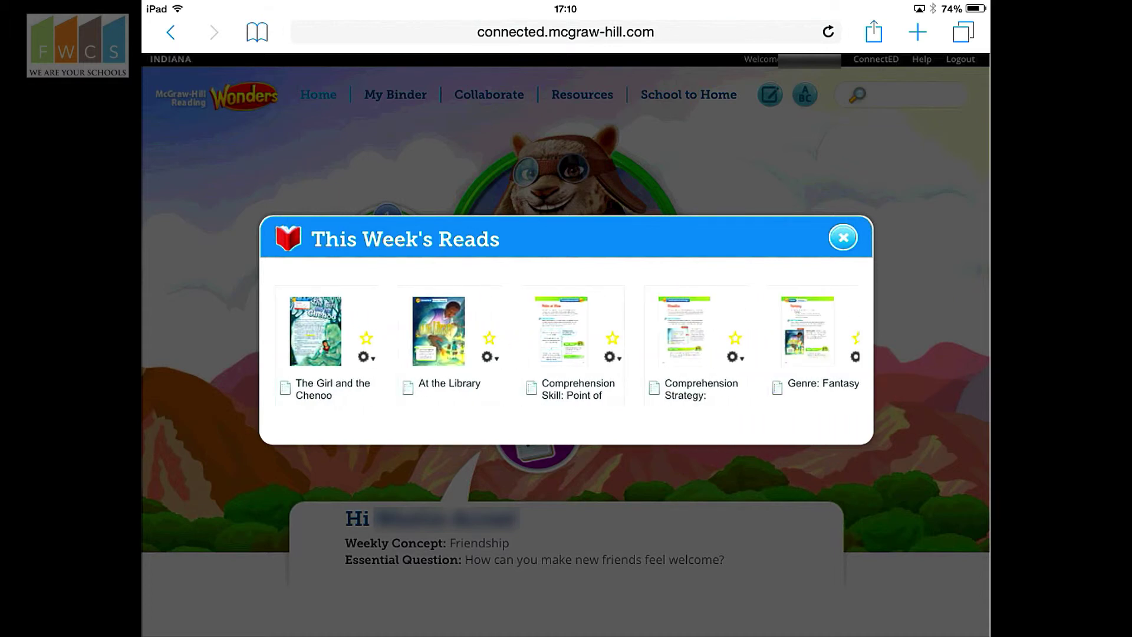
{"action": "scroll", "coordinate": [566, 348], "scroll_direction": "left", "scroll_amount": 5}
{"action": "scroll", "coordinate": [566, 348], "scroll_direction": "left", "scroll_amount": 3}
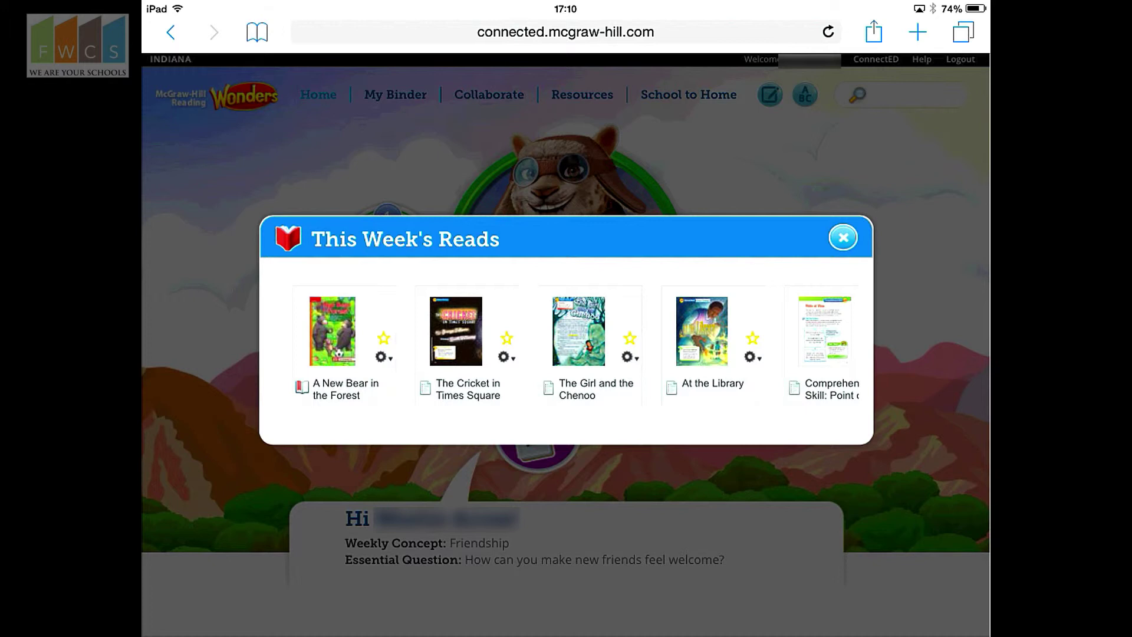
{"action": "left_click", "coordinate": [344, 348]}
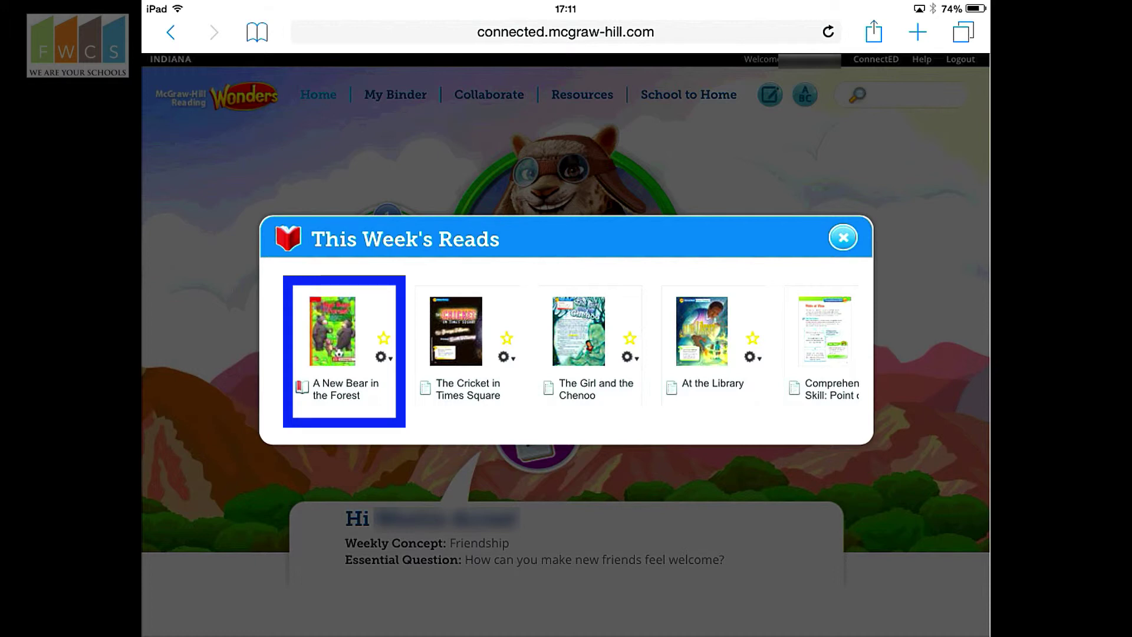
{"action": "left_click", "coordinate": [460, 348]}
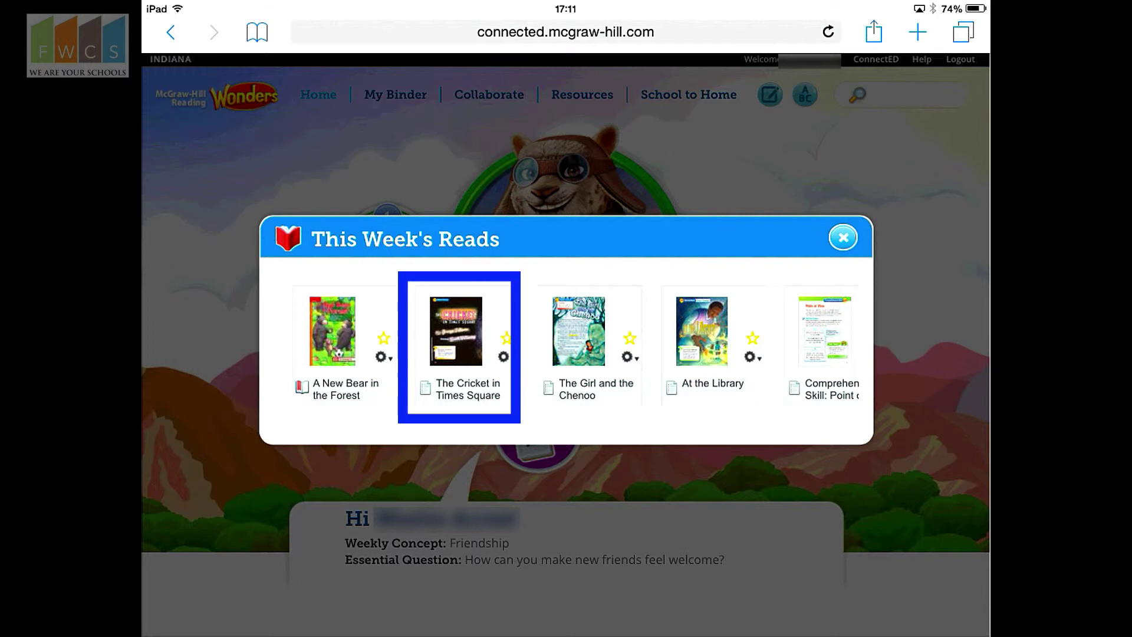
{"action": "left_click", "coordinate": [701, 342]}
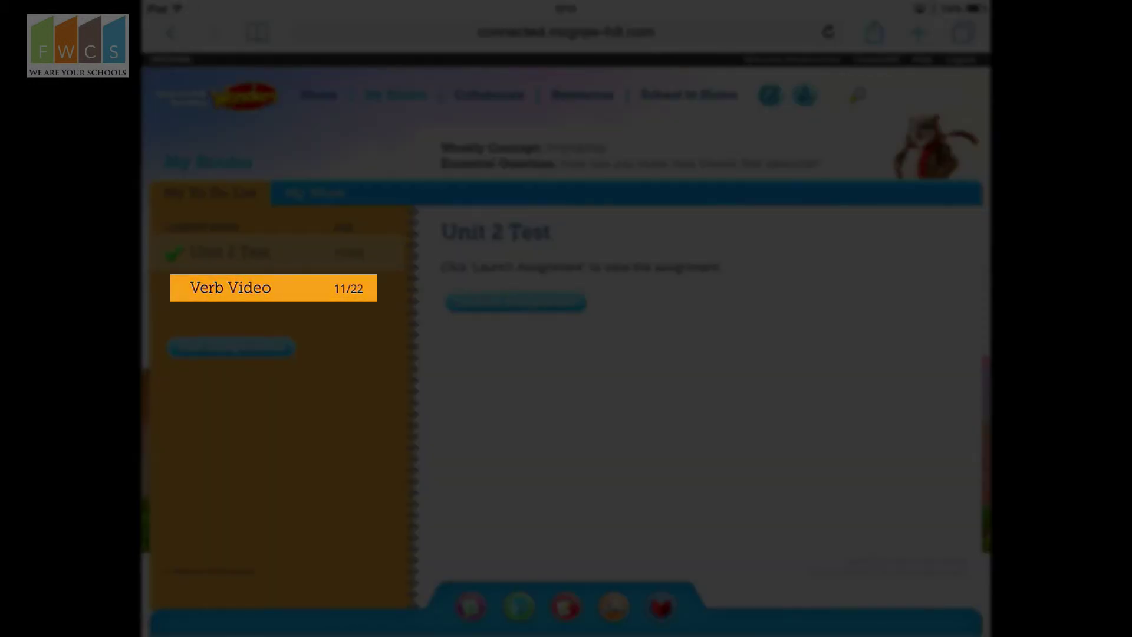
Open Verb Video from the to-do list and view its We're Verbs (Performance) video.
{"action": "left_click", "coordinate": [273, 288]}
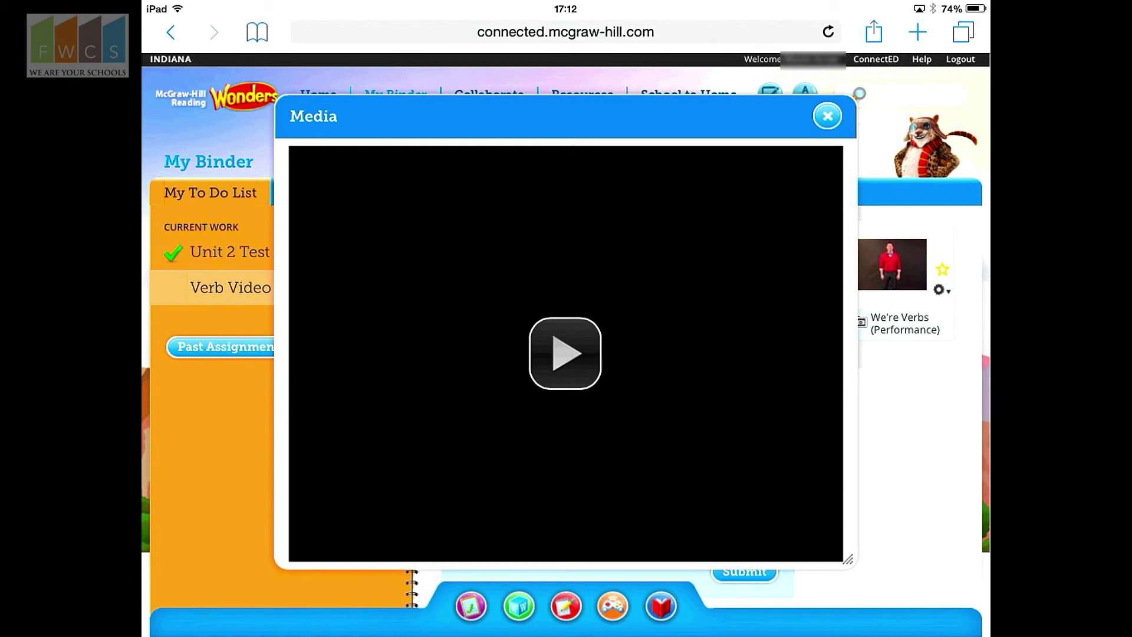
{"action": "scroll", "coordinate": [566, 322], "scroll_direction": "down", "scroll_amount": 2}
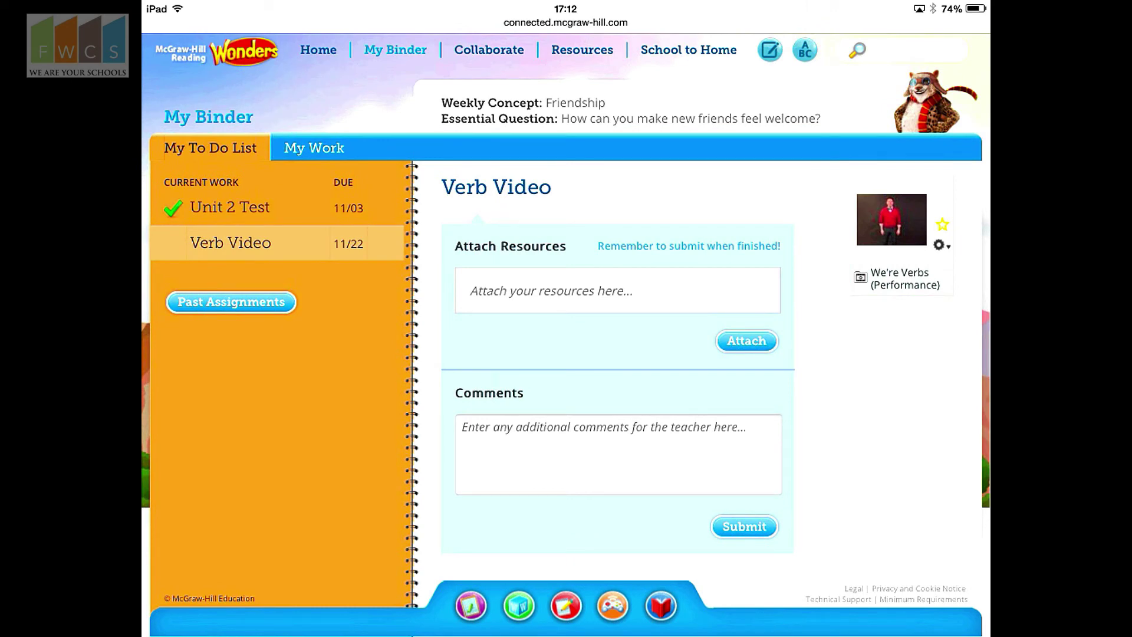
Enter the comment 'I finished my assignment.' on Verb Video and submit it.
{"action": "left_click", "coordinate": [466, 428]}
{"action": "type", "text": "I"}
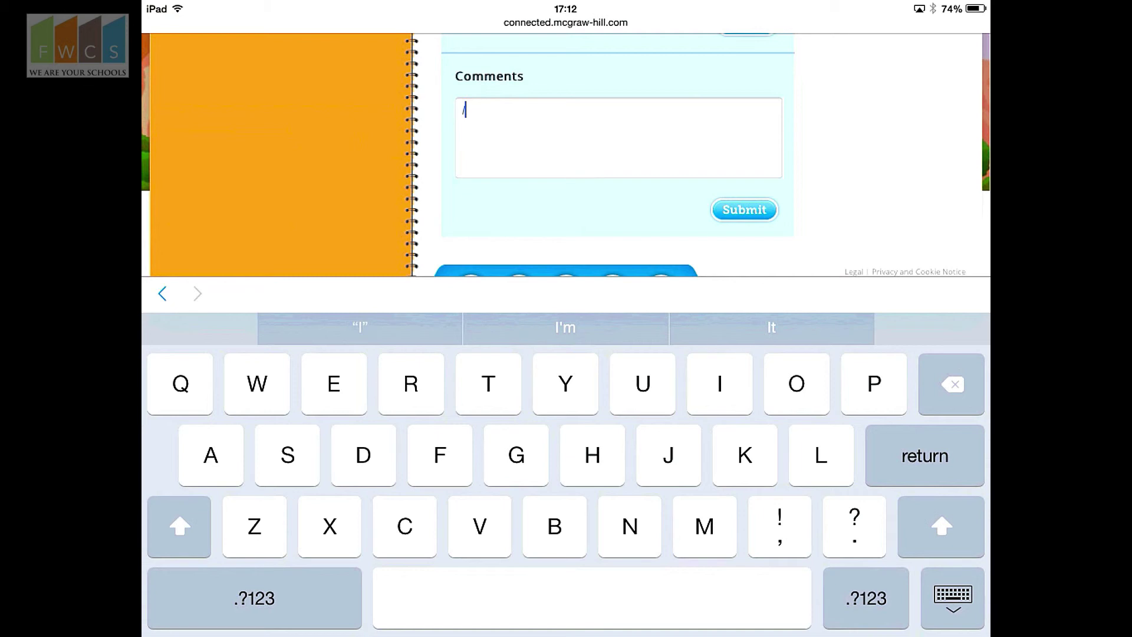
{"action": "type", "text": " fin"}
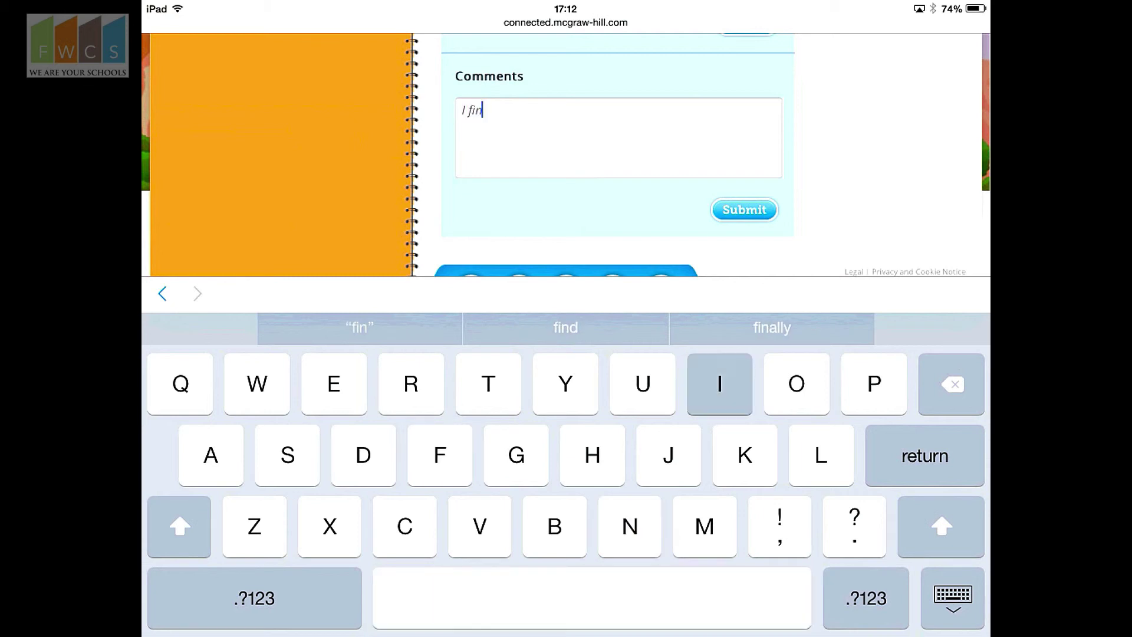
{"action": "type", "text": "ished my "}
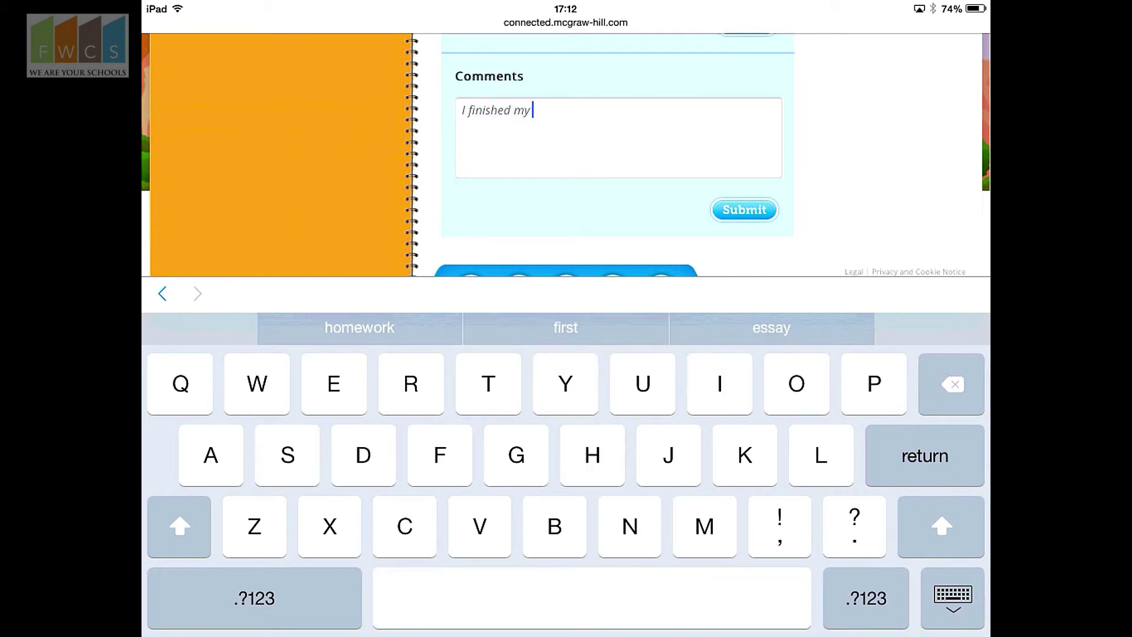
{"action": "type", "text": "assignment."}
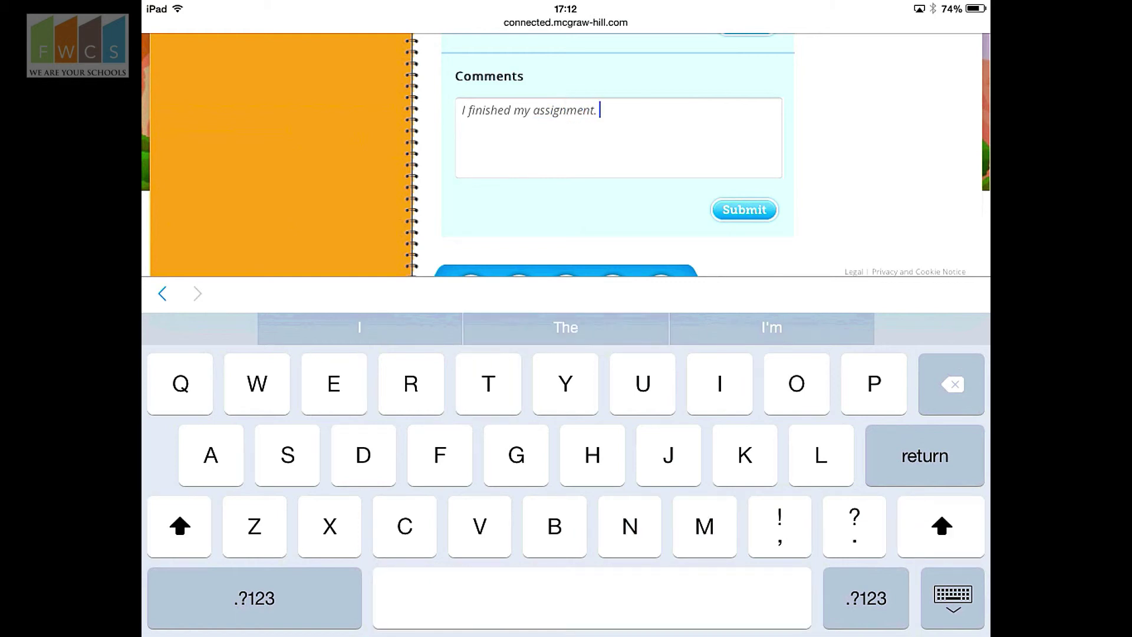
{"action": "left_click", "coordinate": [953, 598]}
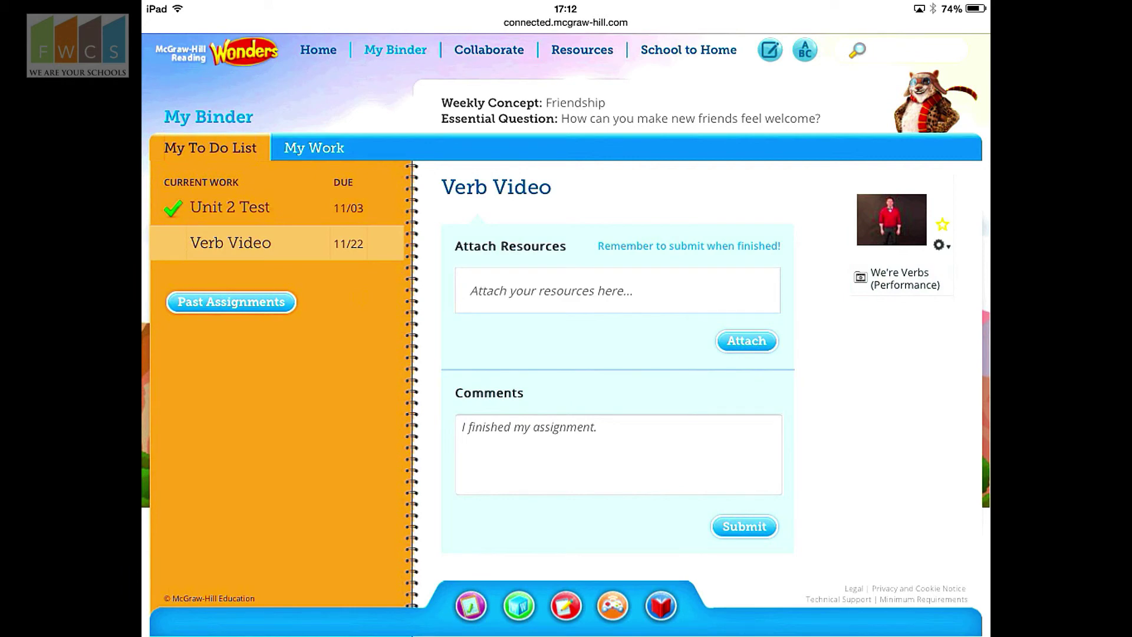
{"action": "left_click", "coordinate": [318, 49]}
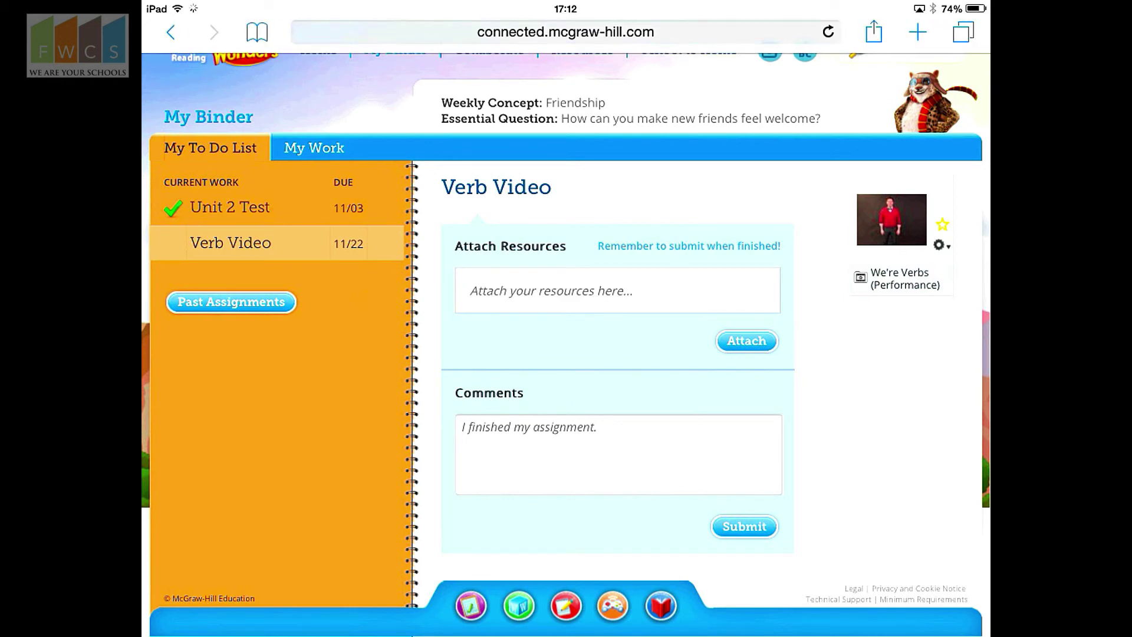